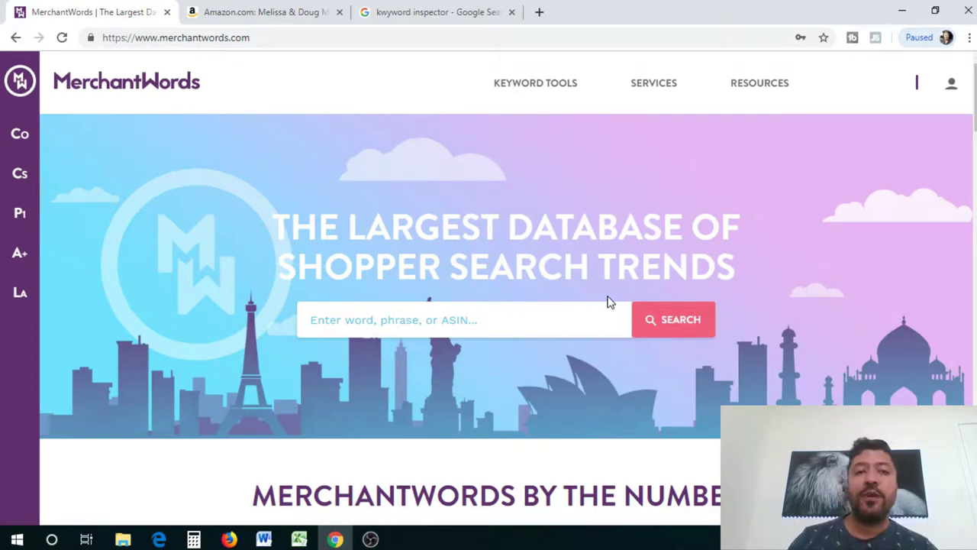
- Leave the Amazon baby doll product page and return to the MerchantWords homepage
left_click(266, 14)
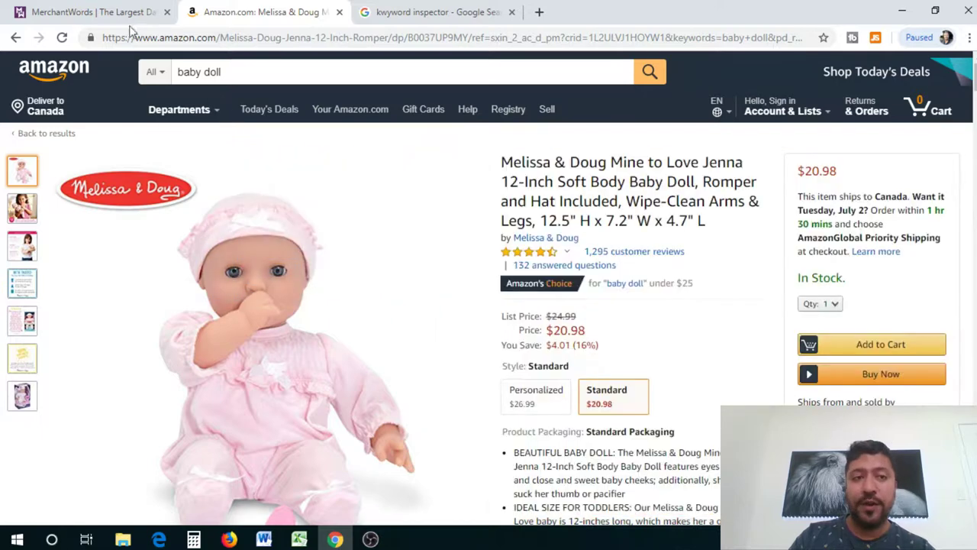
left_click(84, 13)
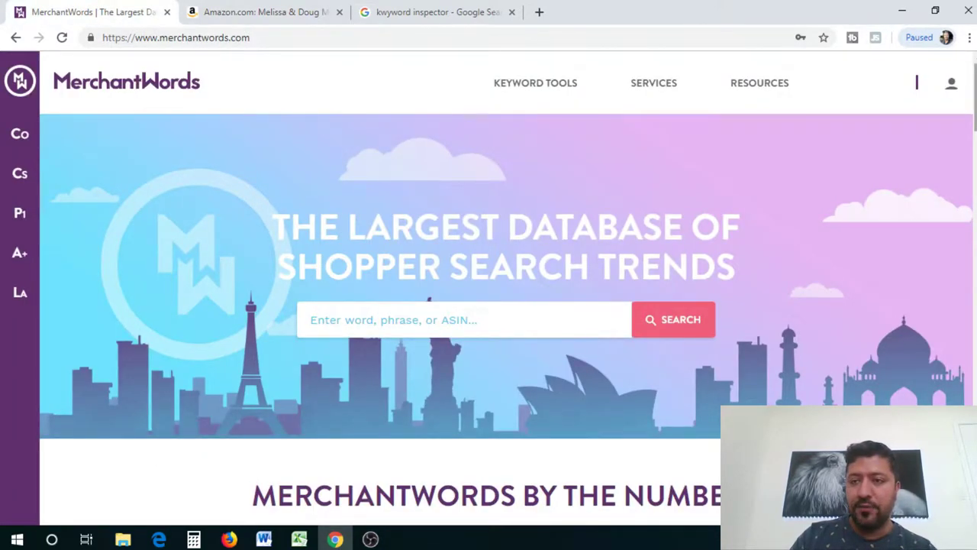
scroll(506, 321, "down", 1)
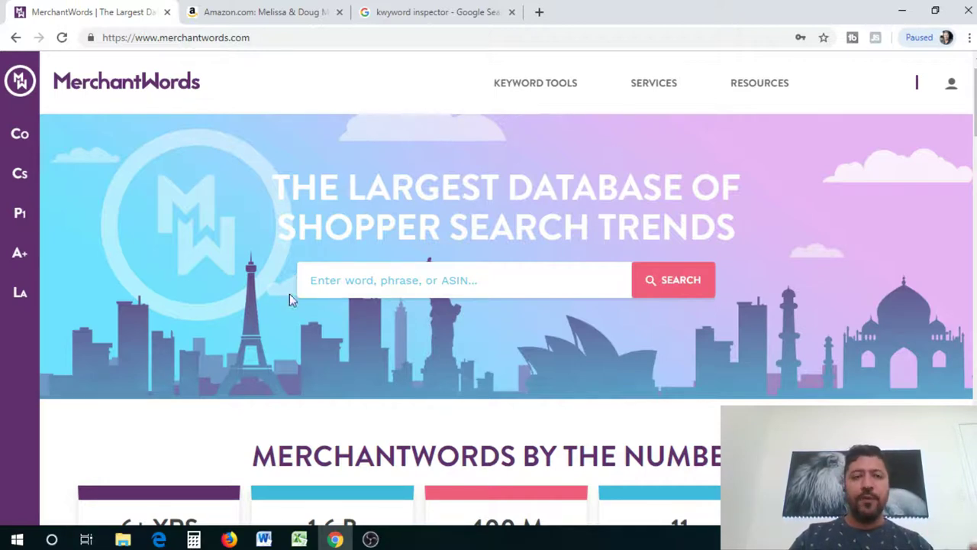
- Search 'baby doll' (1,073,000 searches), export it as baby doll-sort-highest.csv, and reload the homepage
left_click(389, 287)
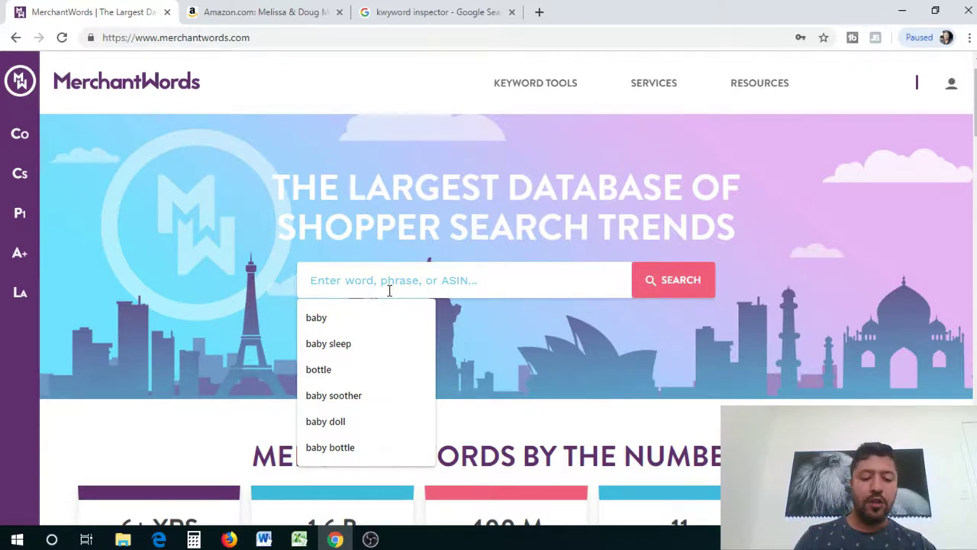
type("baby ")
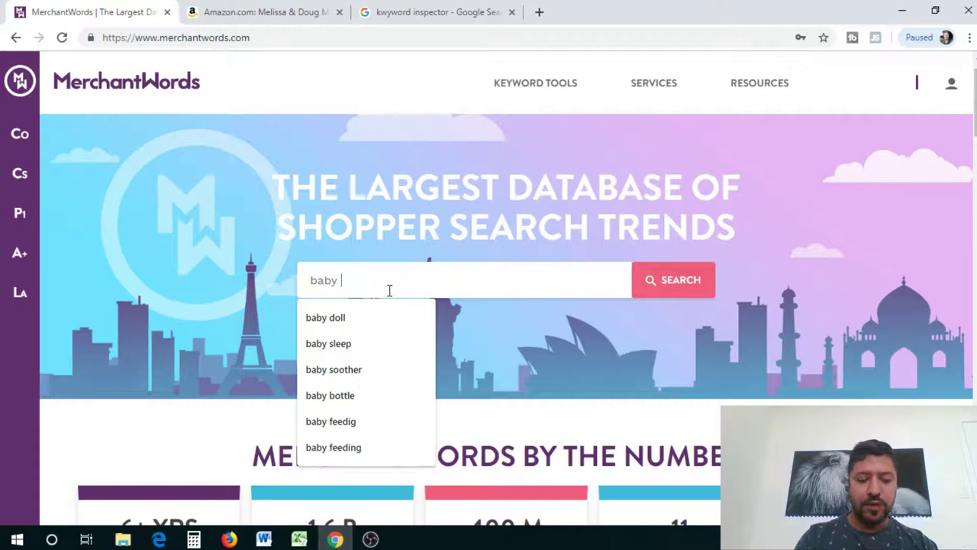
type("doll")
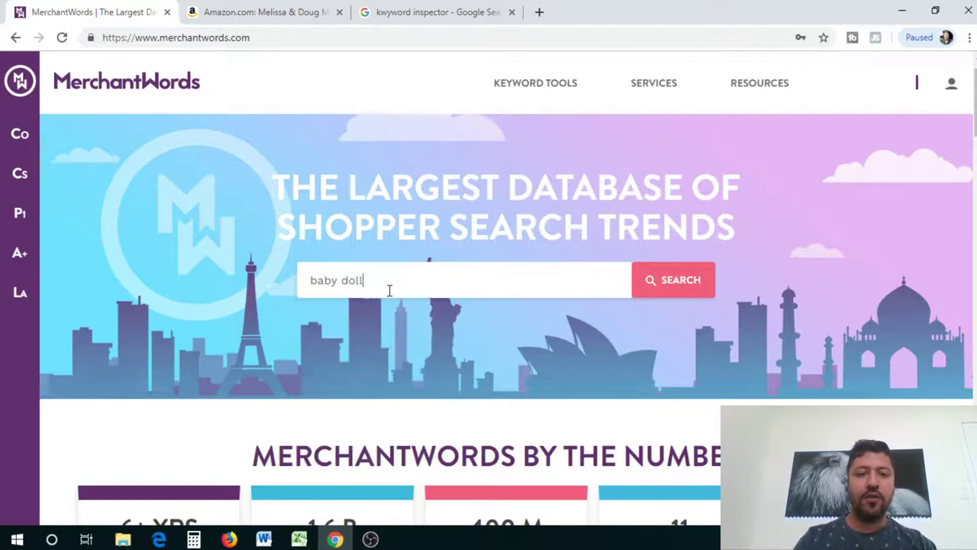
left_click(677, 282)
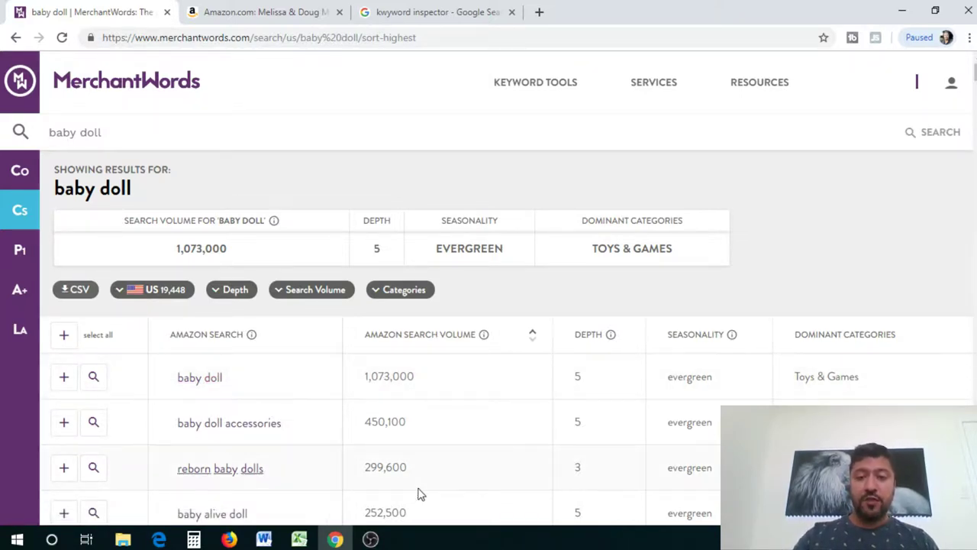
left_click(68, 292)
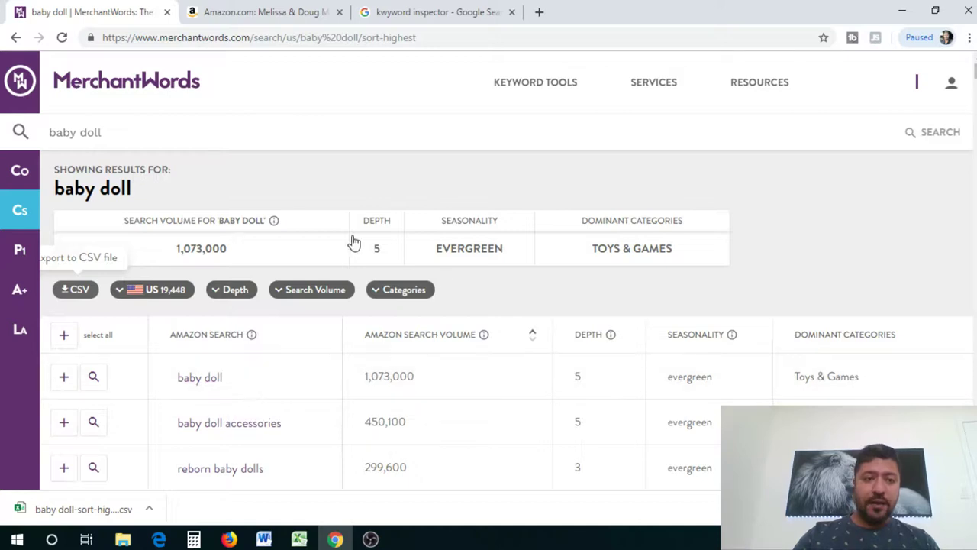
key("F5")
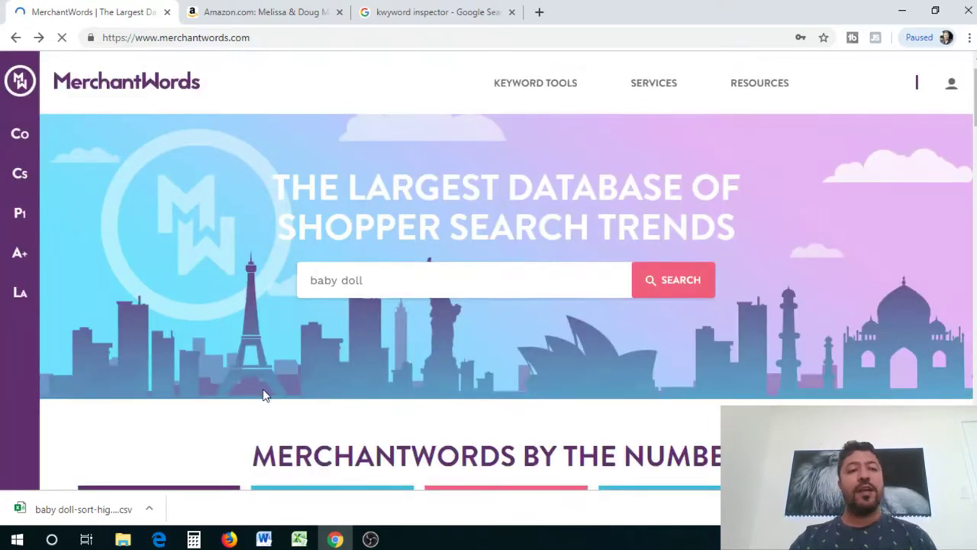
- Change the search to 'baby toys', export its results as a CSV, and go back
left_click(371, 281)
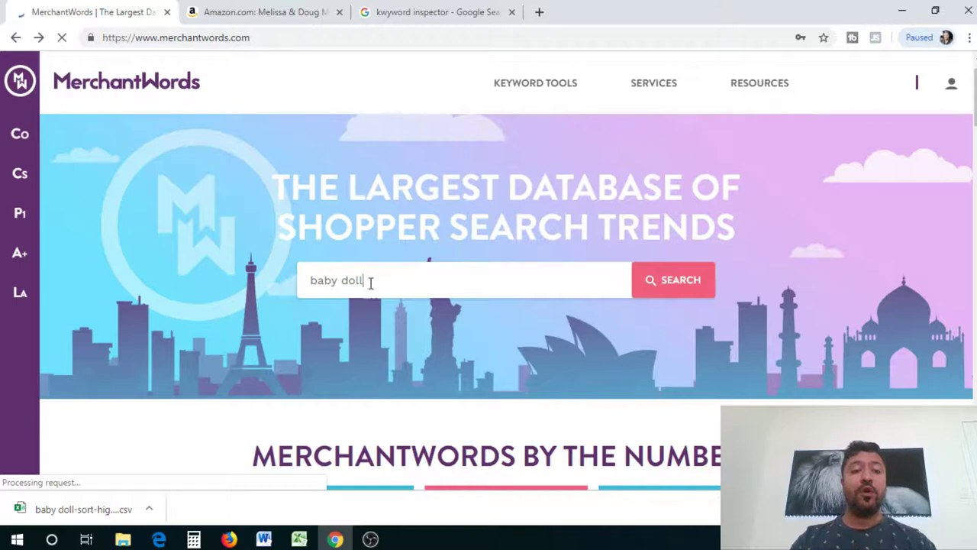
key("BackSpace")
key("BackSpace")
key("BackSpace")
key("BackSpace")
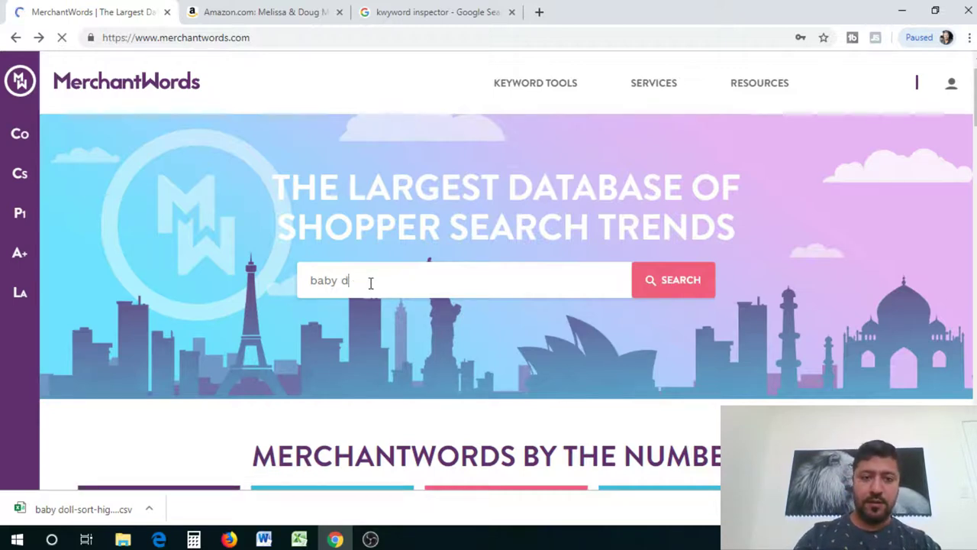
type("toys")
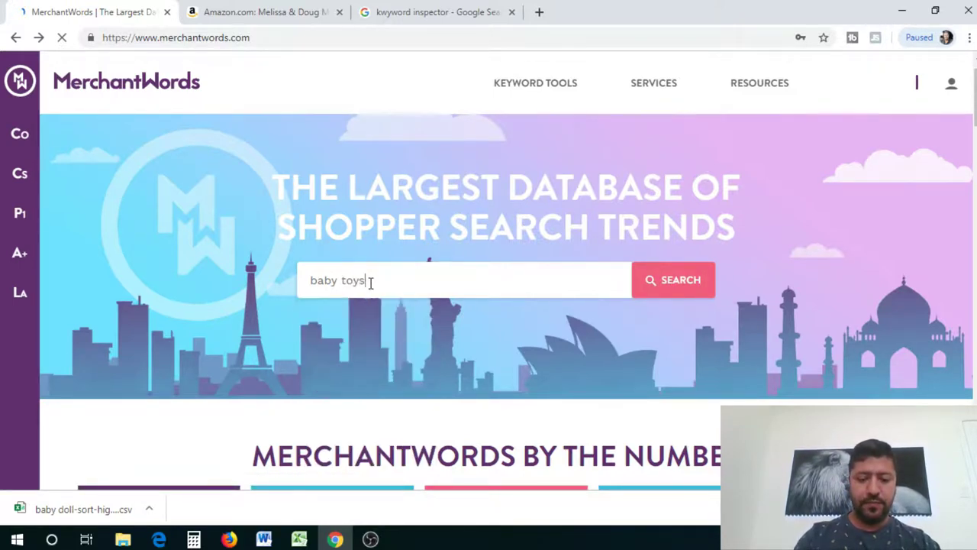
left_click(646, 287)
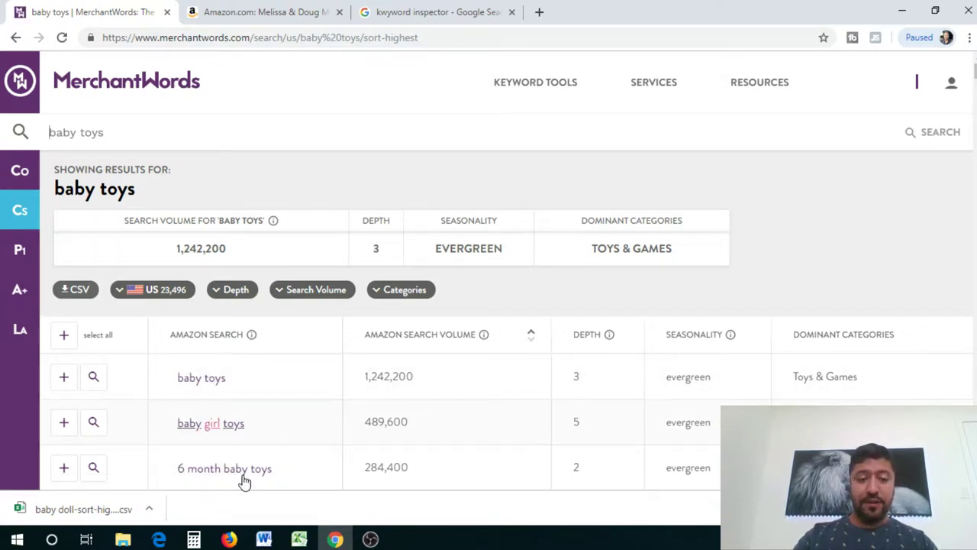
left_click(71, 290)
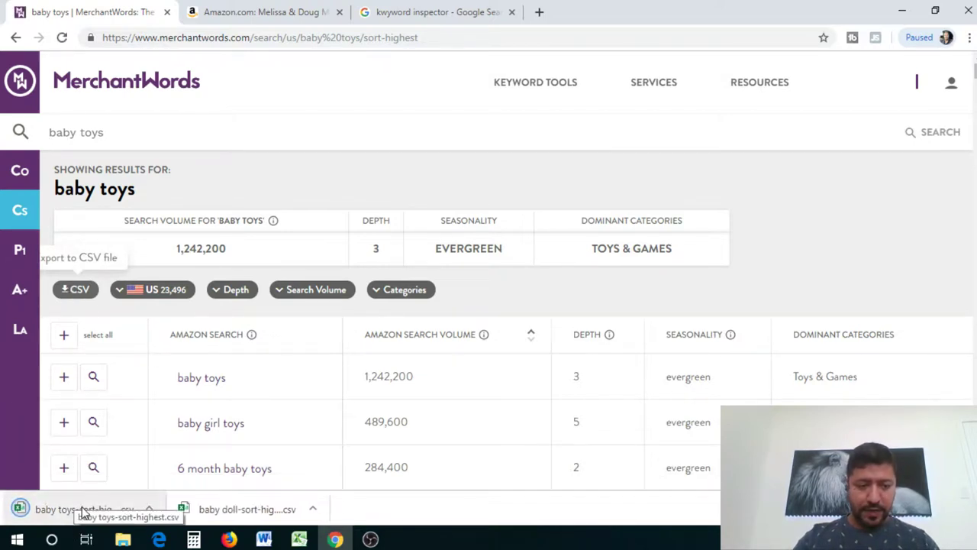
left_click(16, 38)
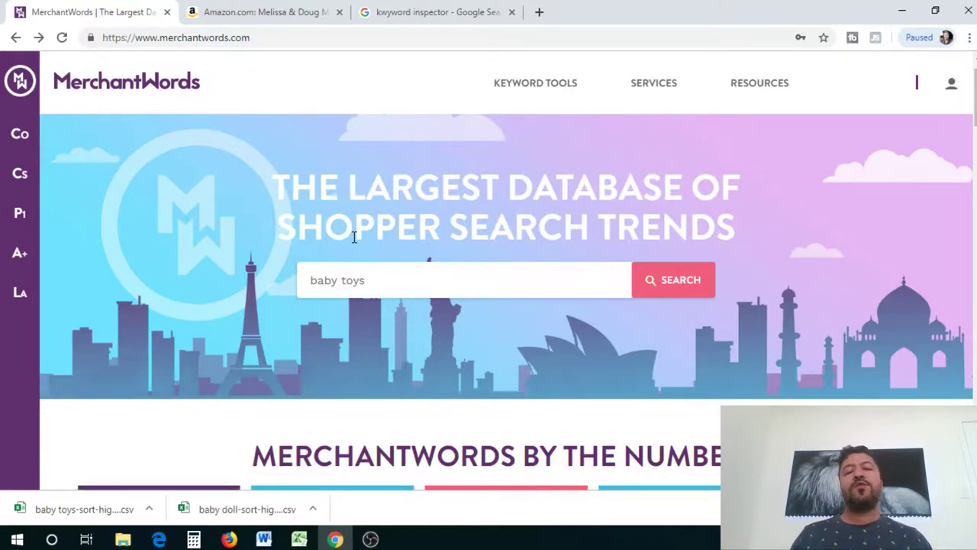
- Search MerchantWords for the keyword 'toys'
left_click(380, 278)
key("BackSpace")
key("BackSpace")
key("BackSpace")
key("BackSpace")
key("BackSpace")
key("BackSpace")
key("BackSpace")
key("BackSpace")
key("BackSpace")
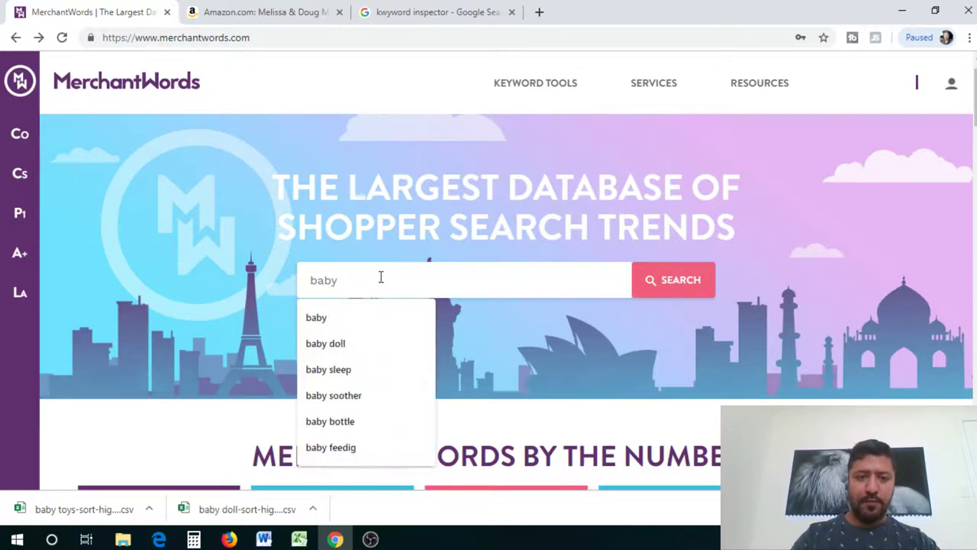
type("toys")
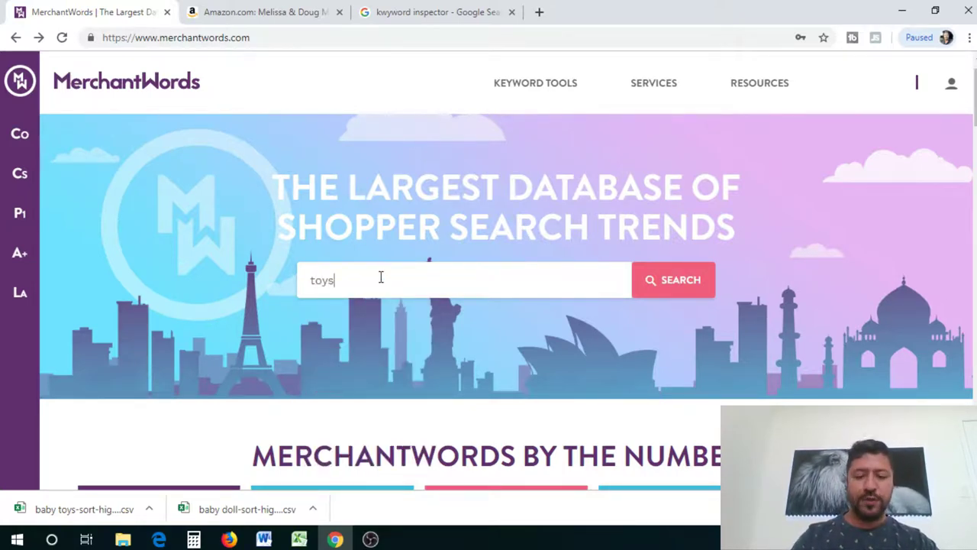
key("Return")
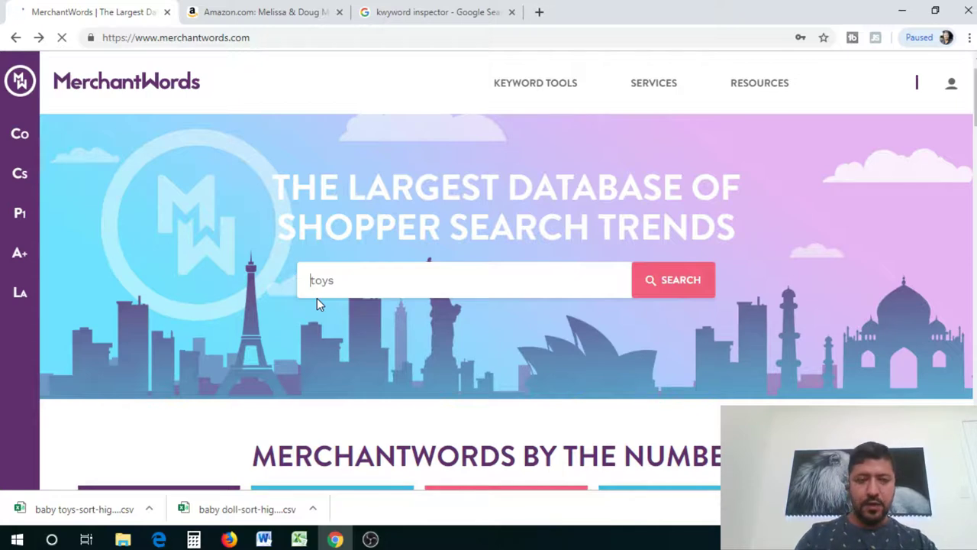
- Search 'babygirl toys', review its three low-volume keywords, and go back to the homepage
left_click(345, 283)
type("fo")
key("BackSpace")
key("BackSpace")
key("BackSpace")
key("BackSpace")
key("BackSpace")
key("BackSpace")
key("BackSpace")
type("babygirl toys")
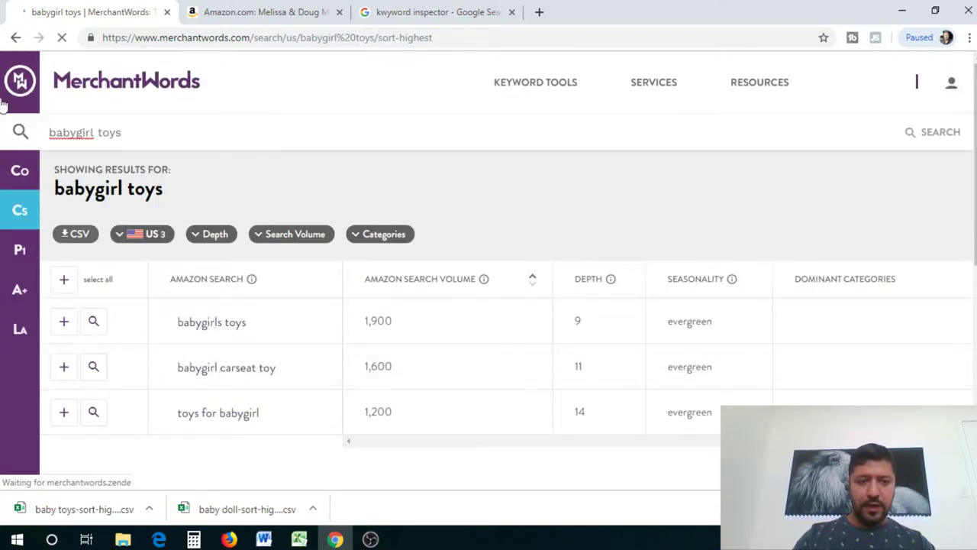
left_click(16, 38)
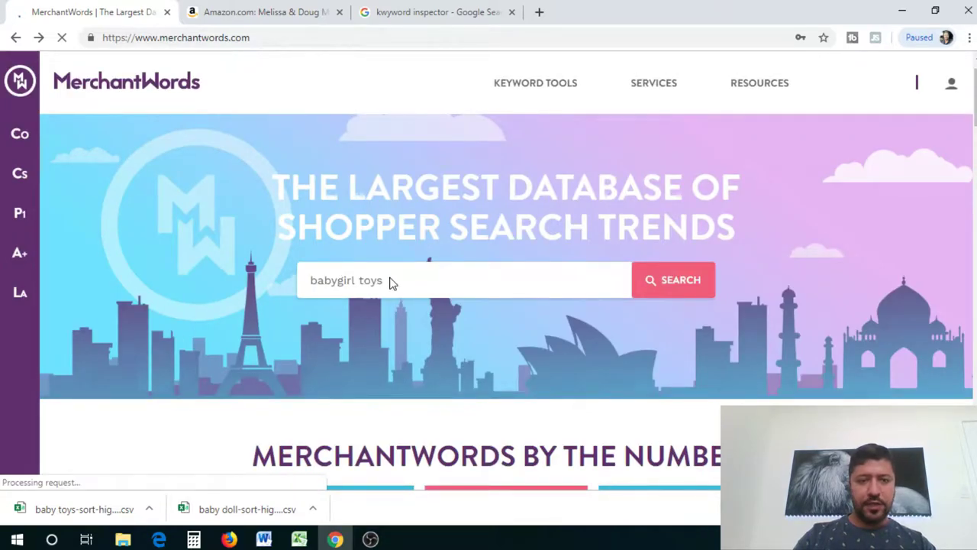
- Replace the search term with 'doll' and run the keyword search
left_click(385, 281)
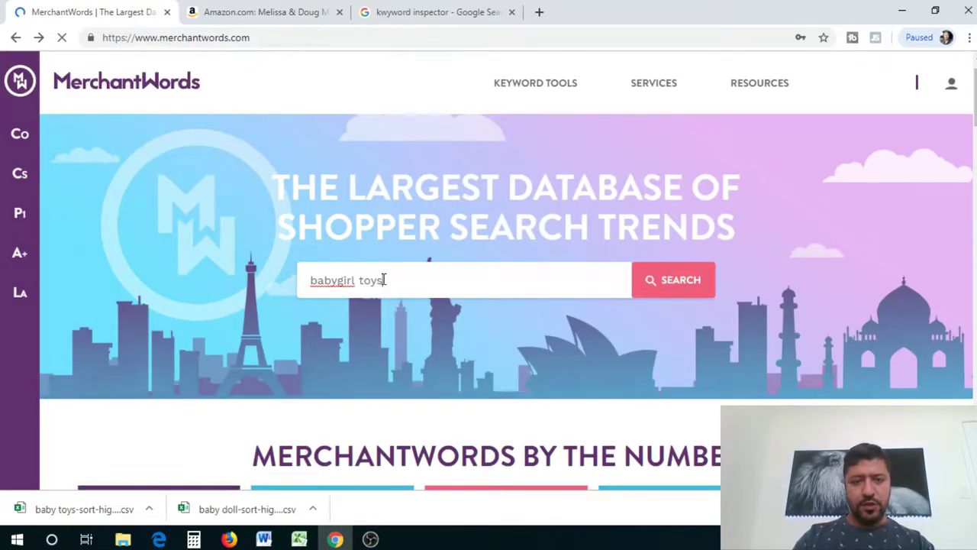
key("ctrl+a")
type("d")
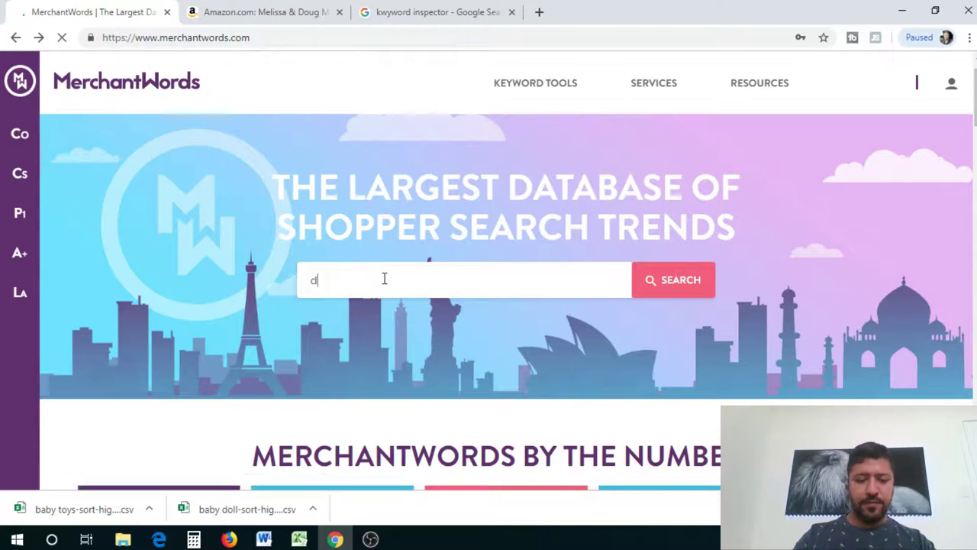
key("Return")
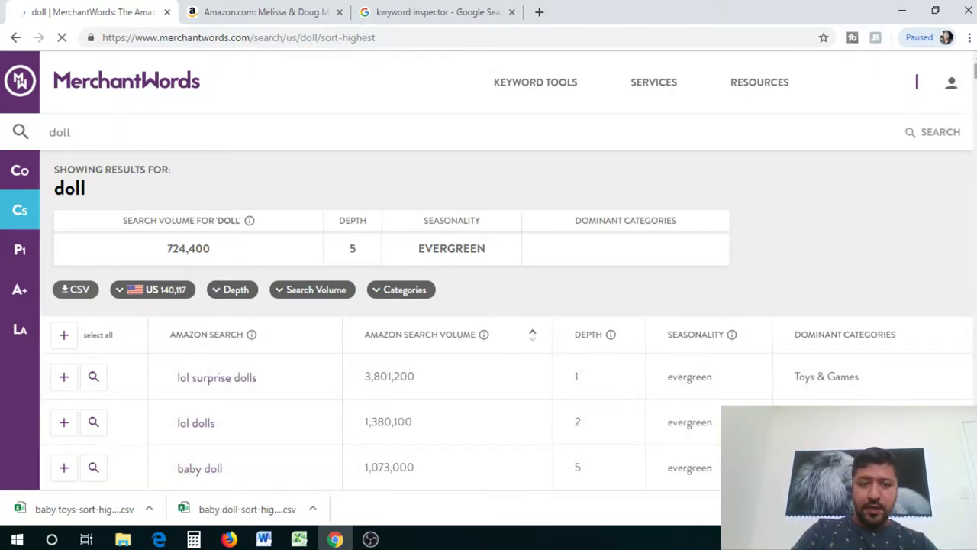
- Show the downloaded keyword CSVs in the Downloads folder from the baby doll download
scroll(426, 250, "down", 5)
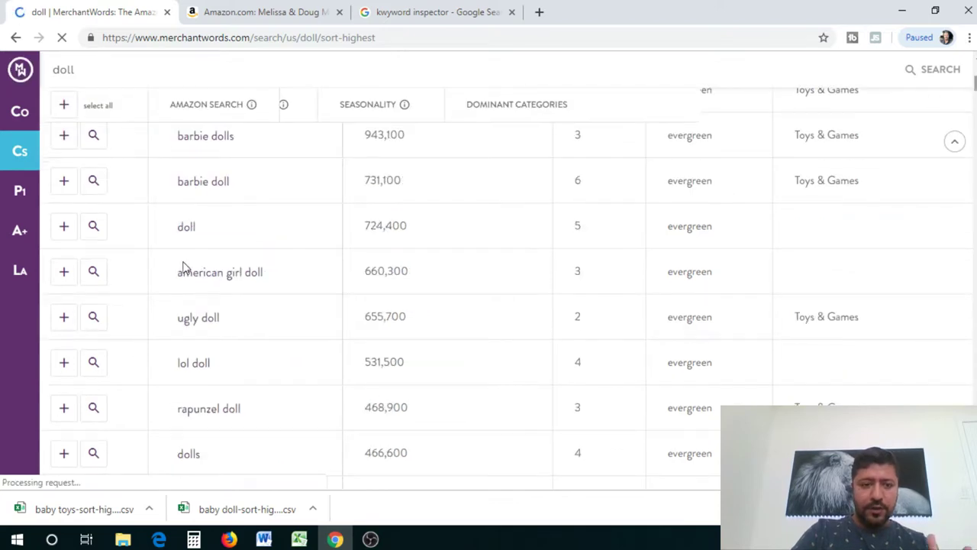
scroll(190, 284, "up", 5)
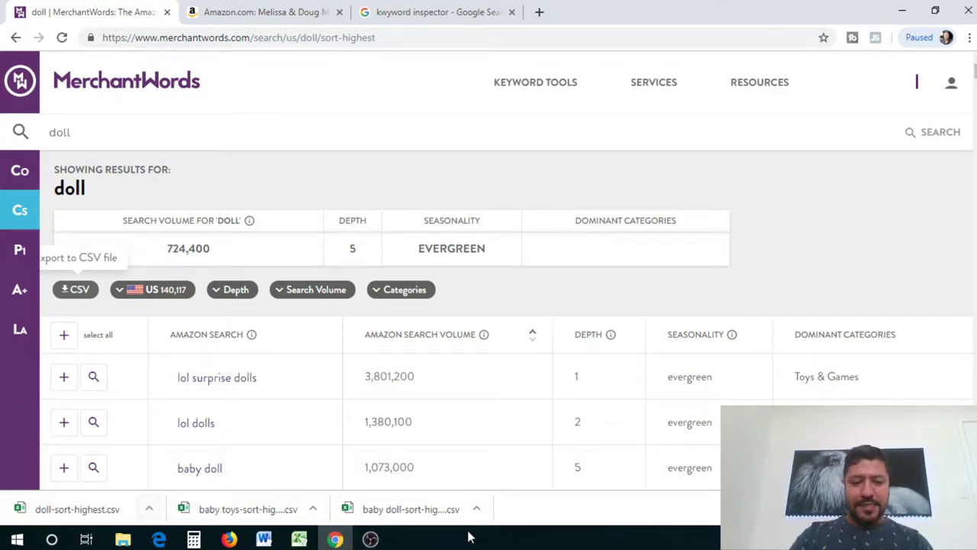
left_click(476, 510)
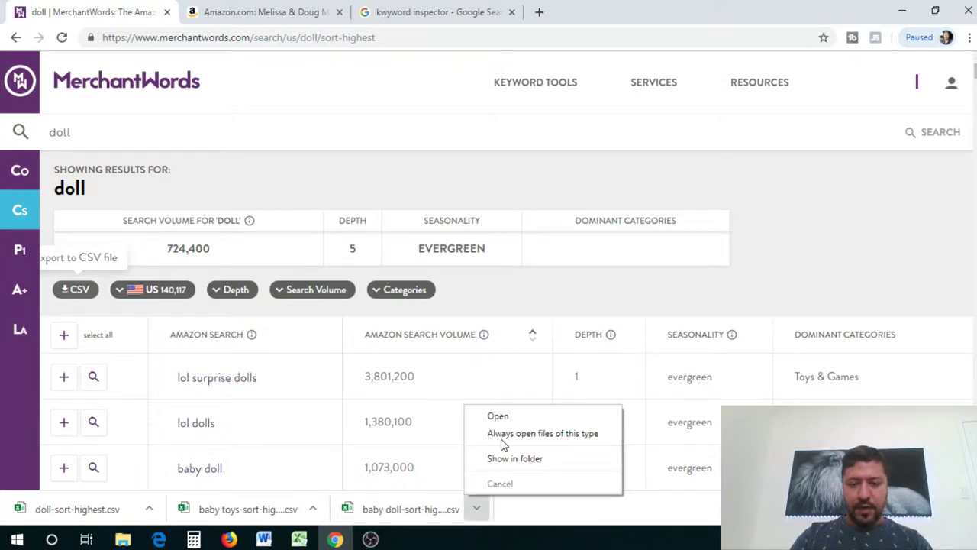
left_click(510, 460)
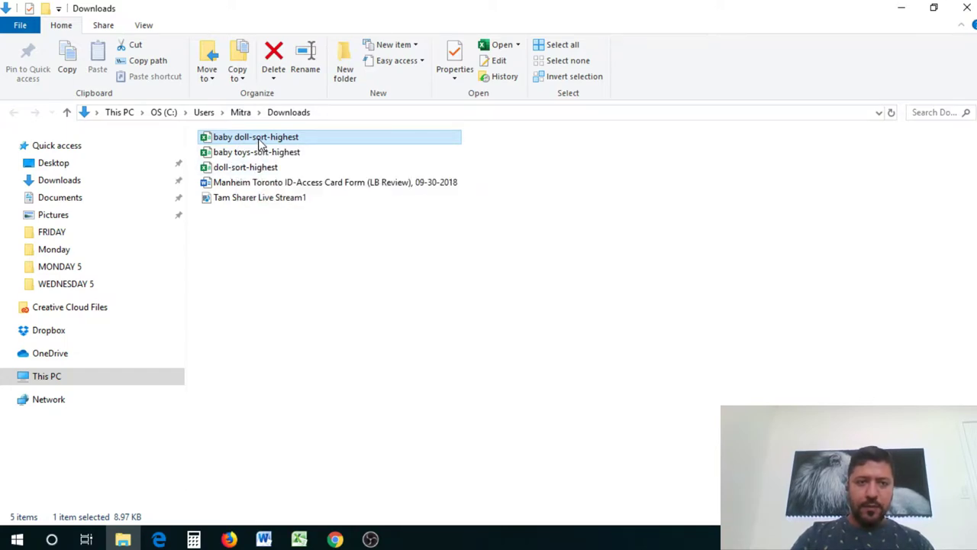
- Open baby doll-sort-highest.csv in Excel
right_click(260, 141)
mouse_move(369, 230)
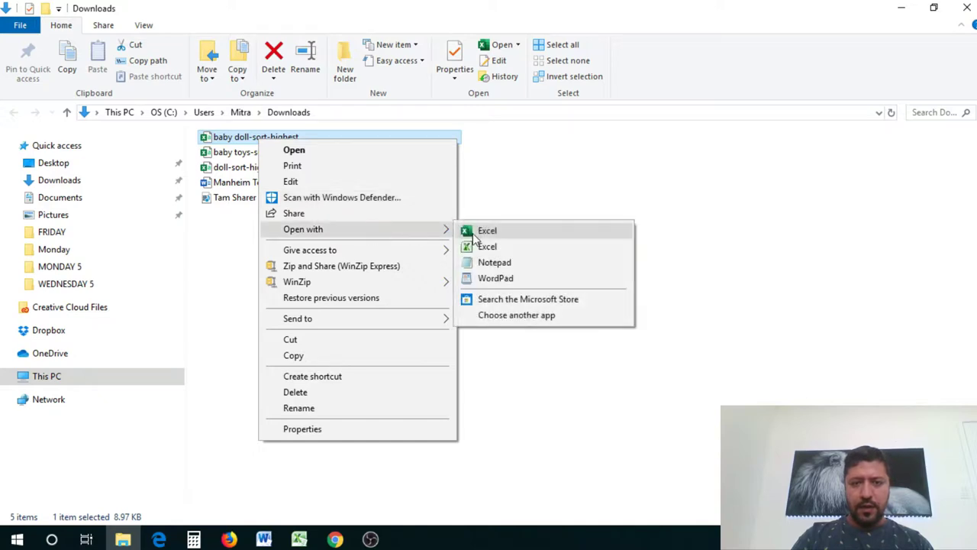
left_click(490, 249)
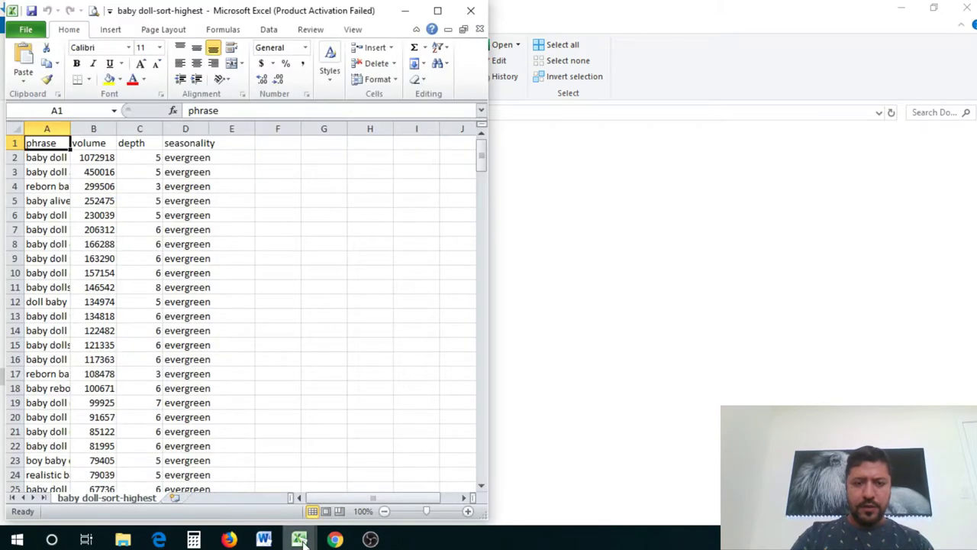
- Open baby toys-sort-highest.csv in Excel and dismiss the activation notice
left_click(123, 540)
right_click(257, 155)
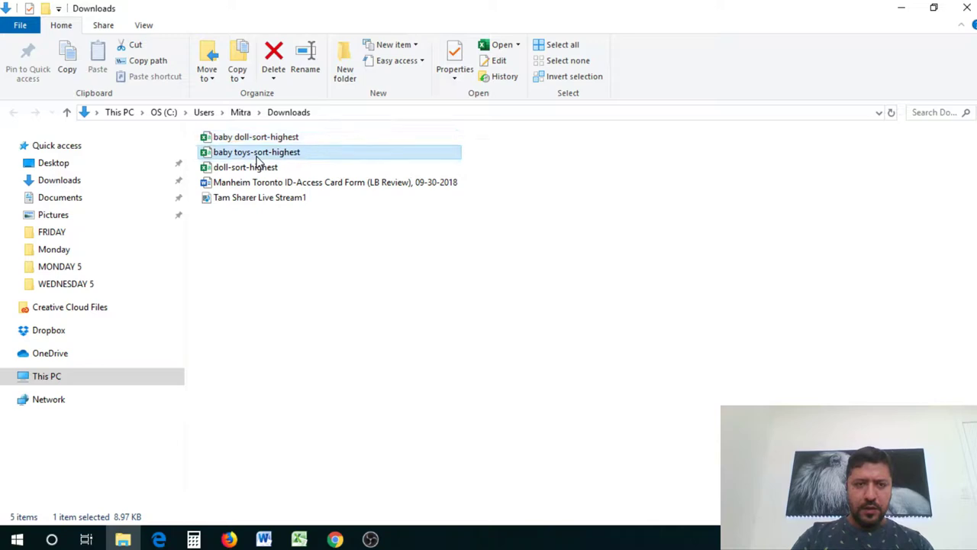
mouse_move(428, 249)
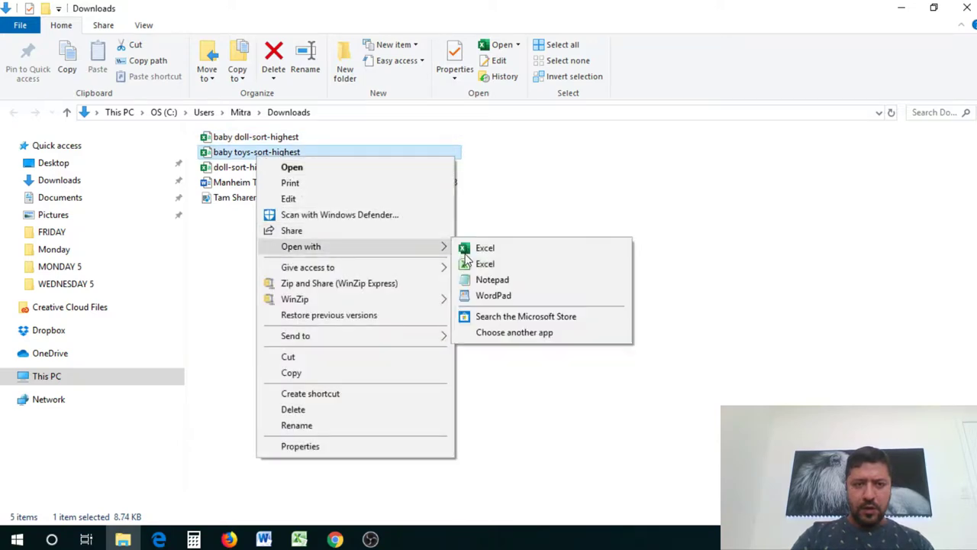
left_click(485, 264)
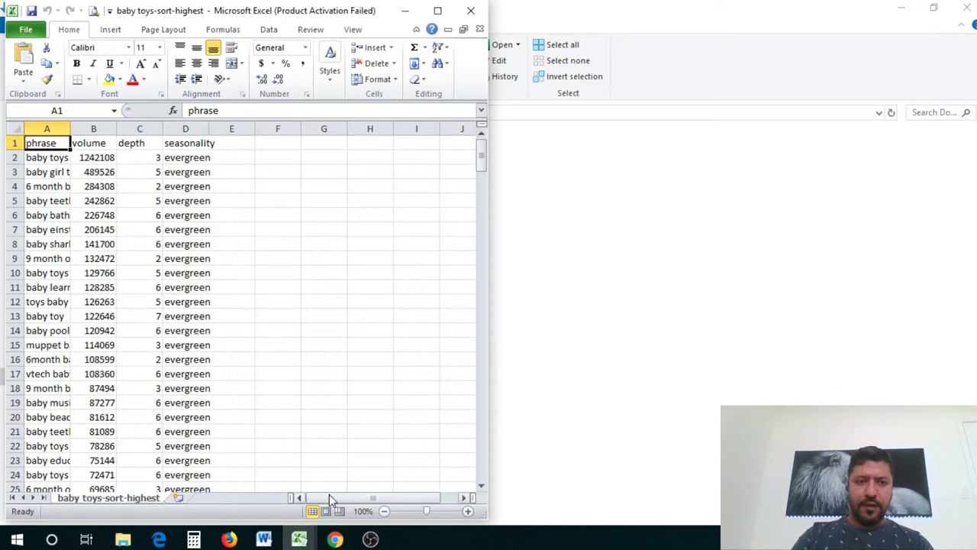
mouse_move(335, 540)
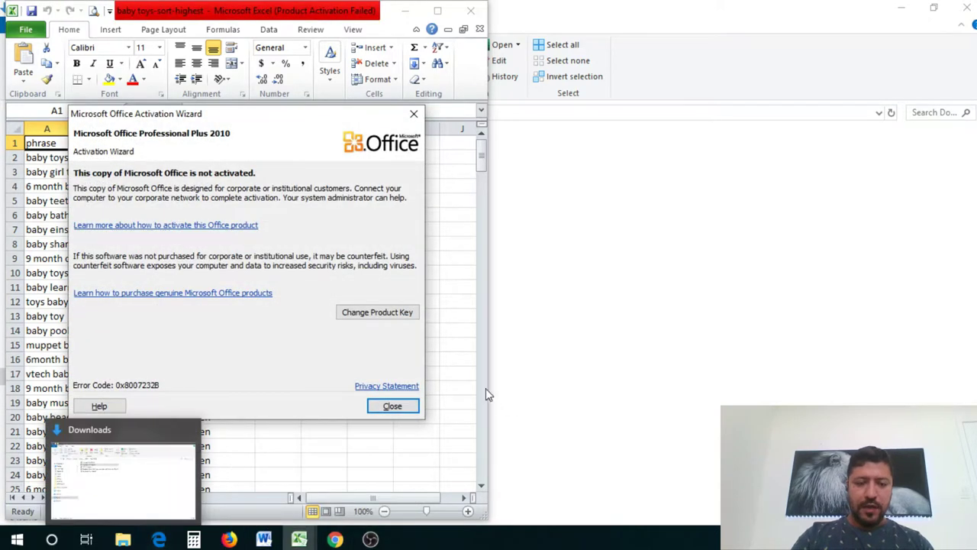
left_click(392, 406)
- Open doll-sort-highest.csv in Excel, maximize it, and close the Activation Wizard
left_click(123, 539)
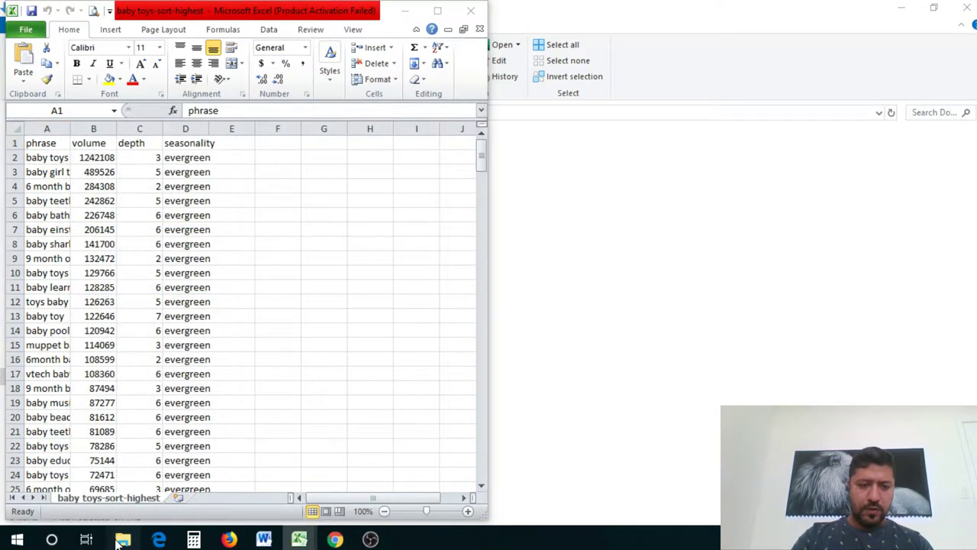
left_click(262, 169)
right_click(263, 169)
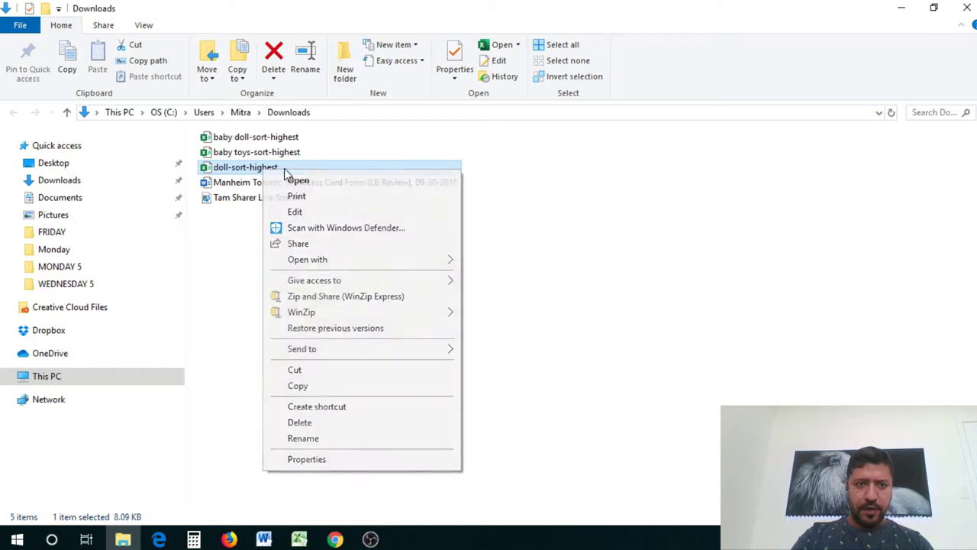
mouse_move(370, 259)
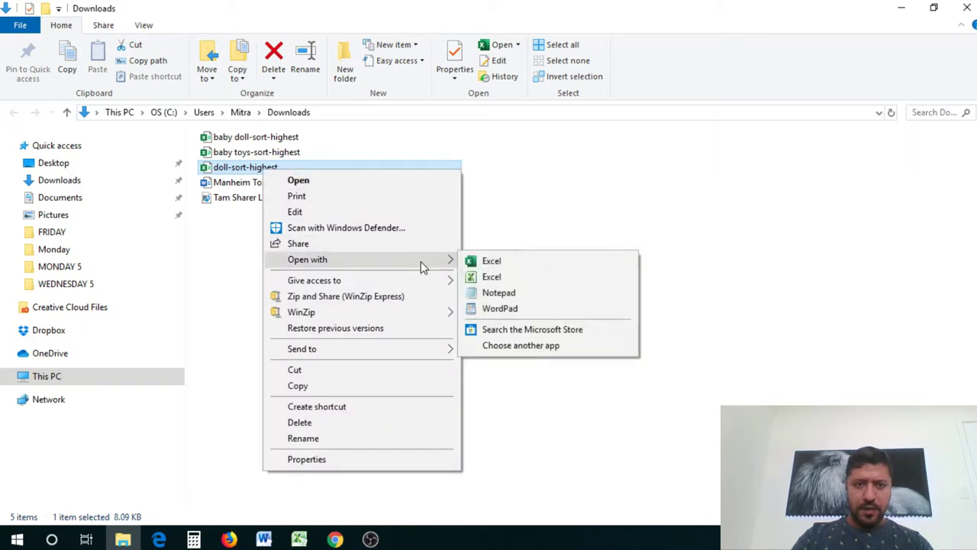
left_click(498, 274)
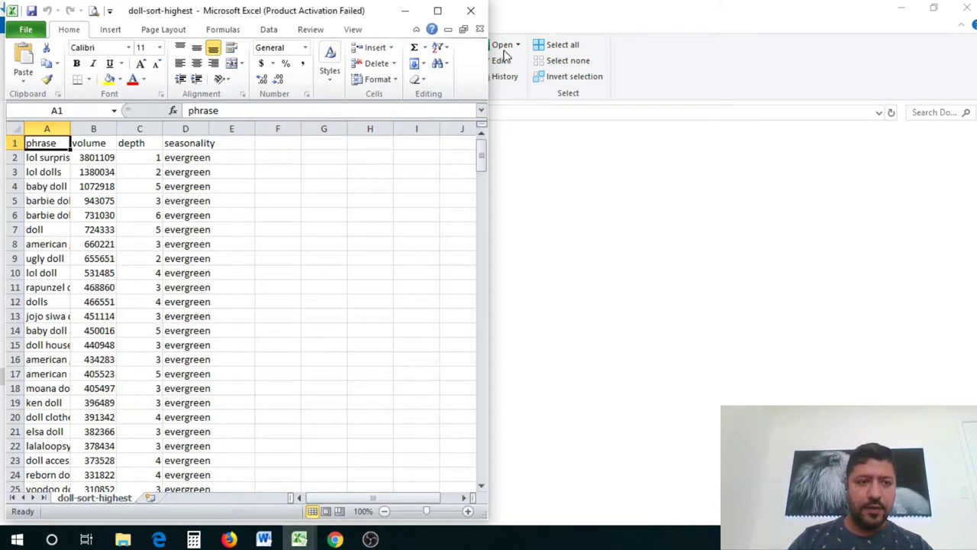
left_click(438, 11)
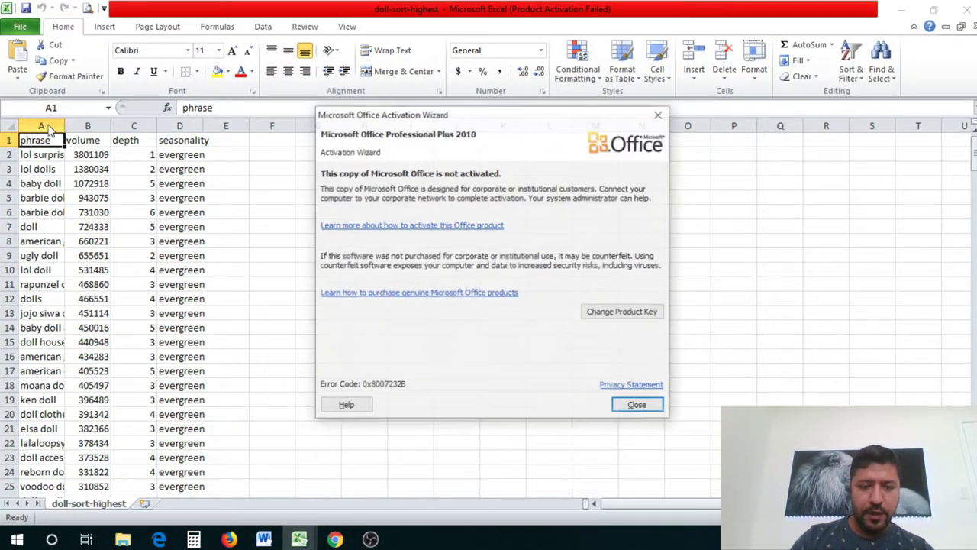
left_click(660, 117)
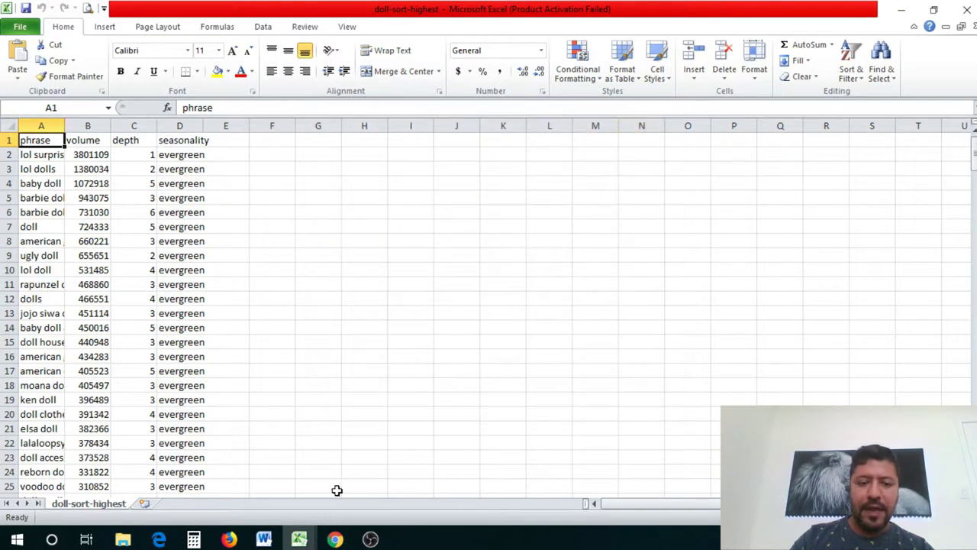
mouse_move(443, 505)
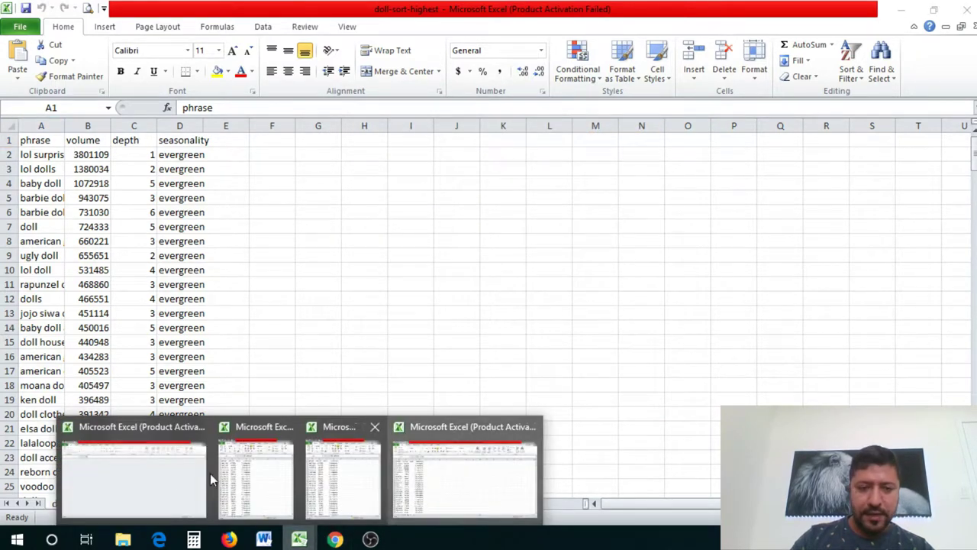
- Create a new blank workbook, Book1, from File > New in the empty Excel window
left_click(138, 475)
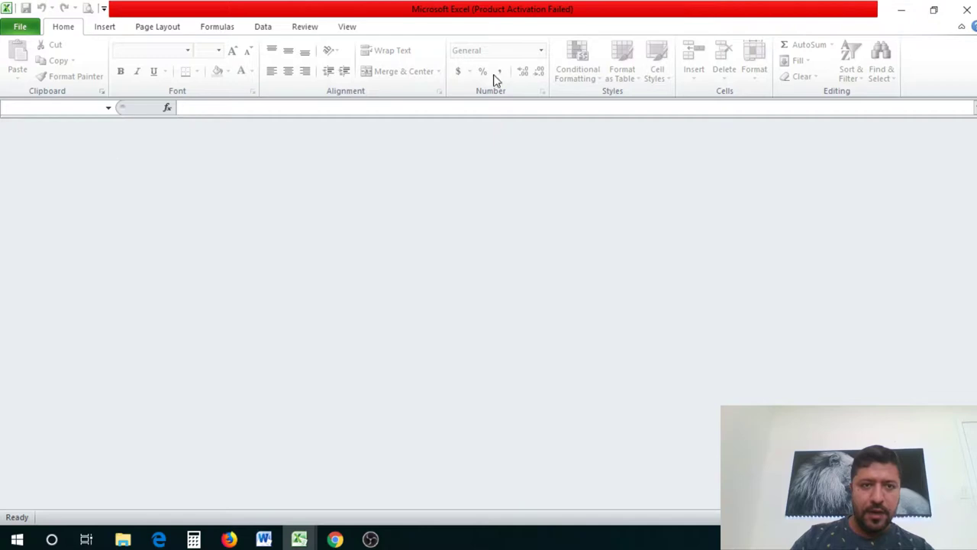
left_click(22, 27)
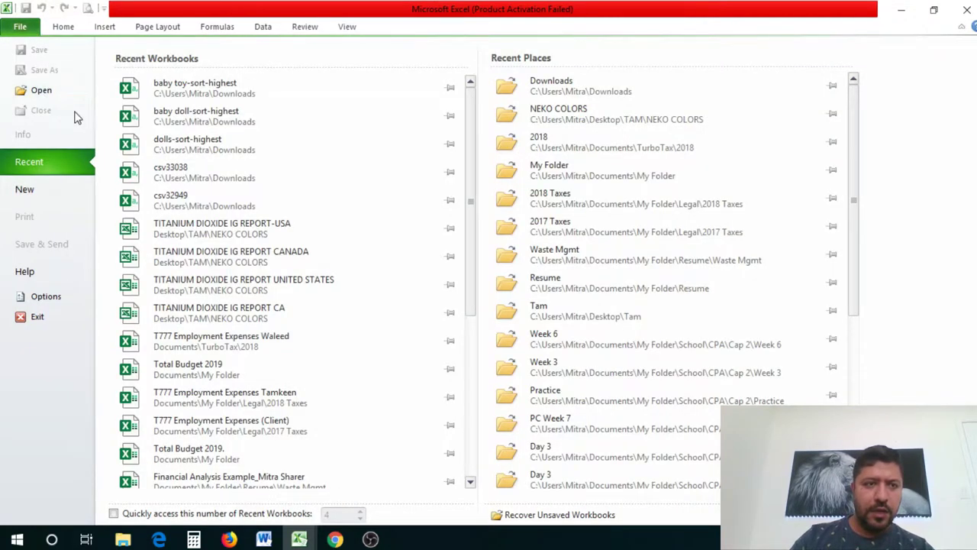
left_click(27, 189)
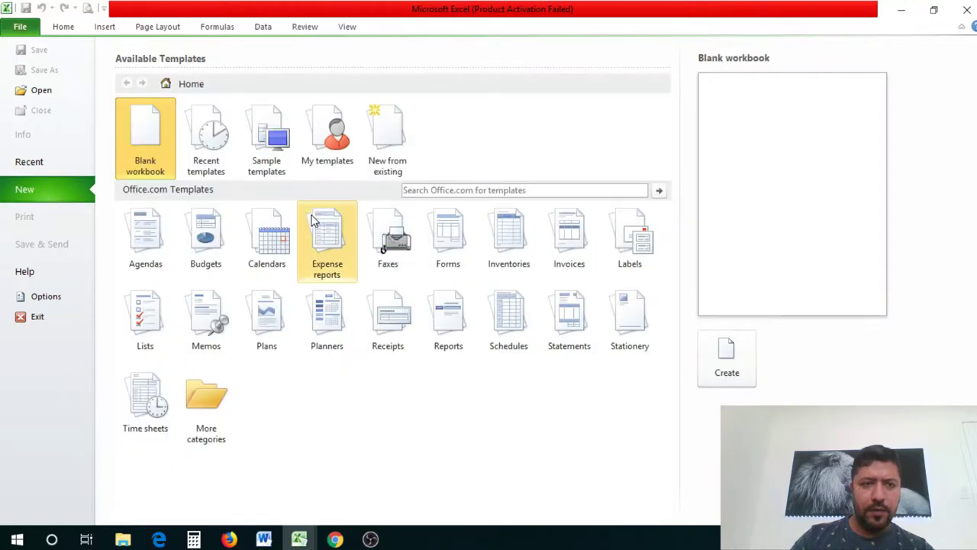
left_click(729, 366)
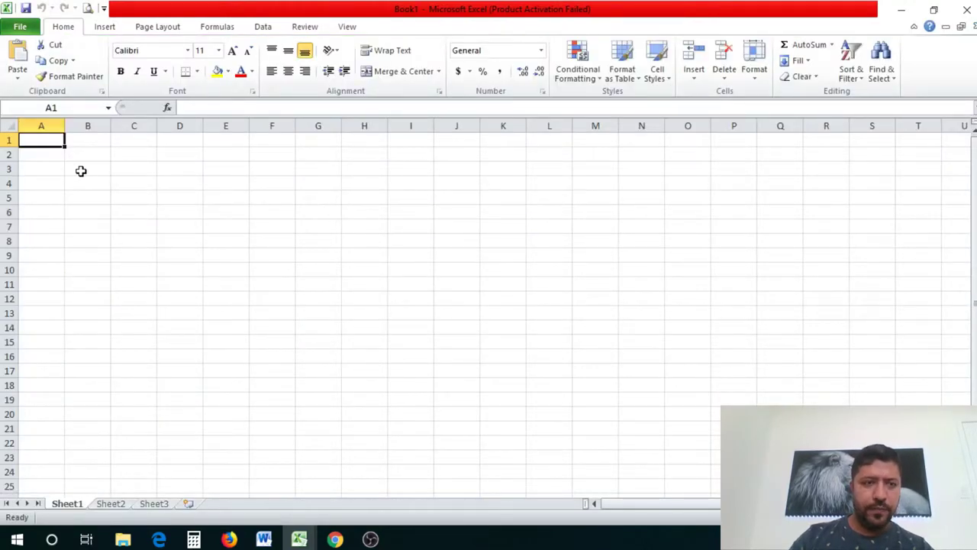
left_click(305, 537)
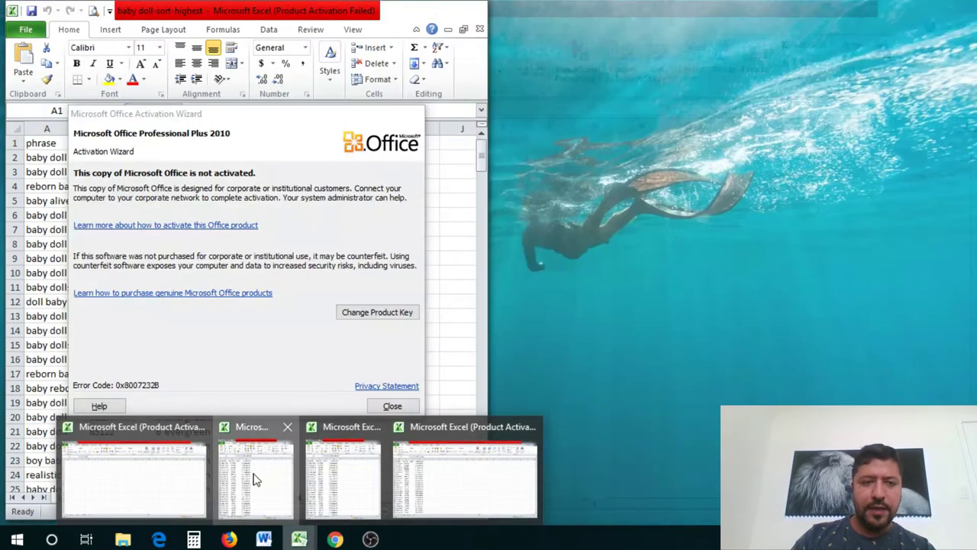
- Copy the baby doll keyword data (columns A–D) and paste it into Book1
left_click(256, 479)
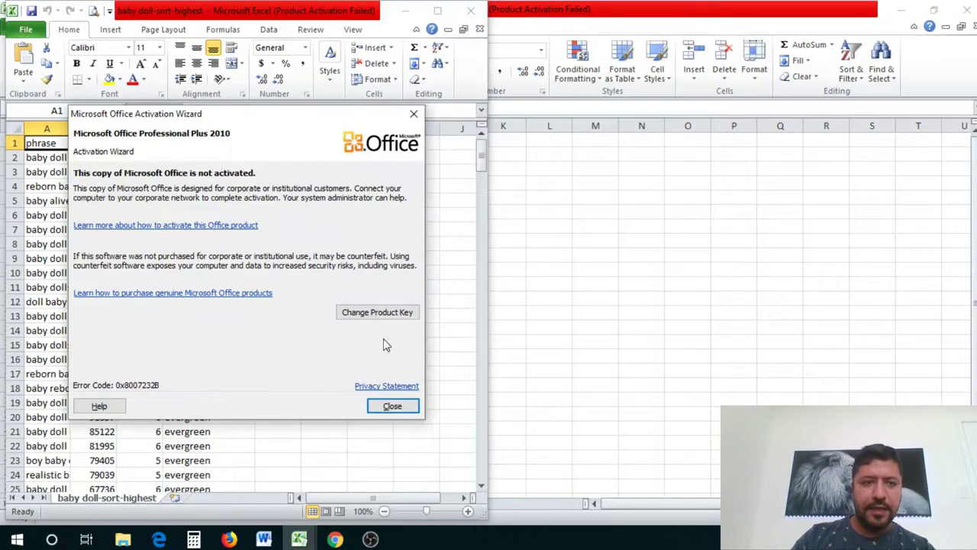
left_click(389, 406)
left_click_drag(63, 127, 185, 128)
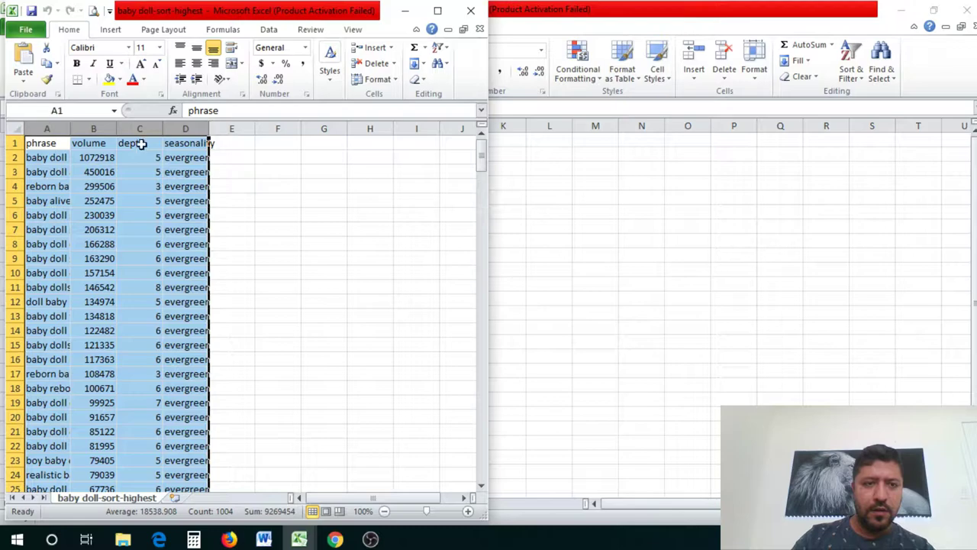
left_click_drag(63, 143, 200, 461)
key("ctrl+c")
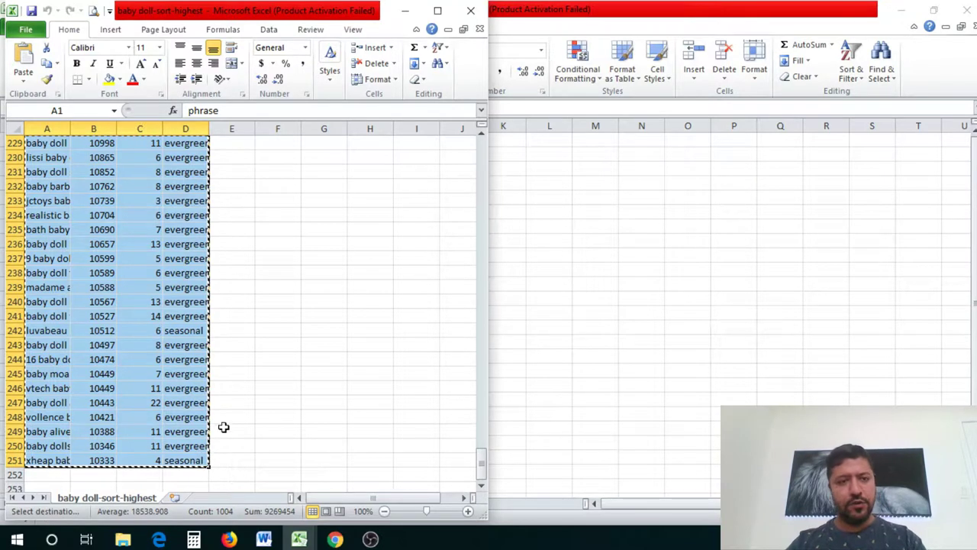
left_click(298, 542)
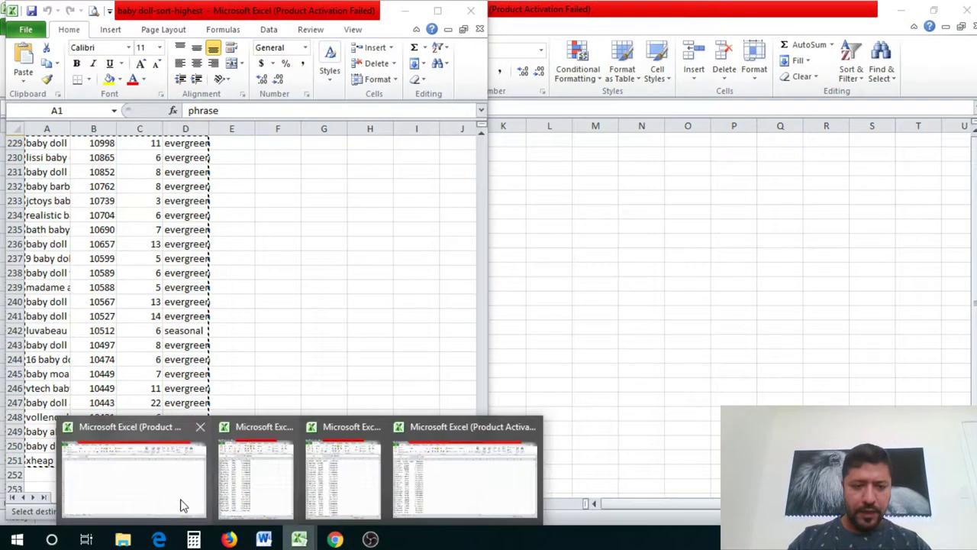
left_click(180, 504)
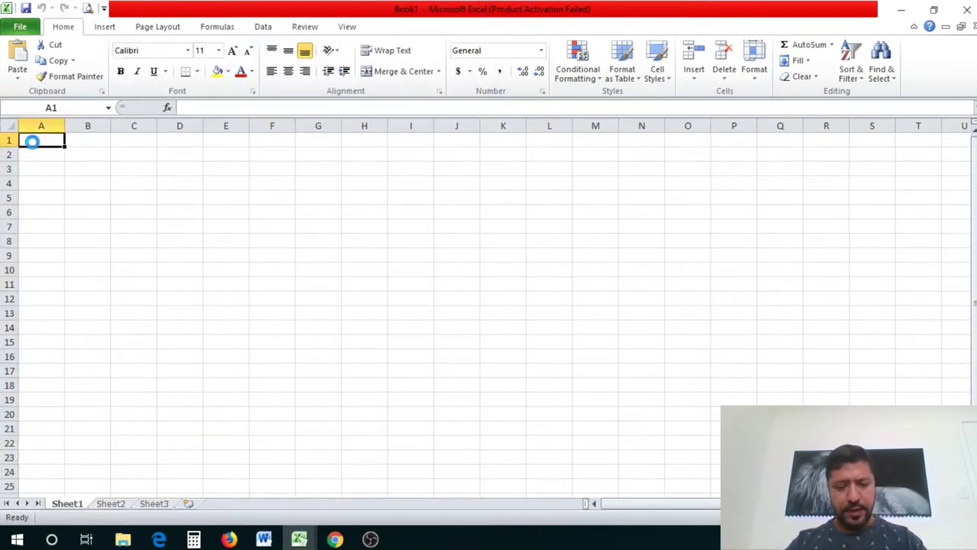
key("ctrl+v")
- Copy the baby toys keyword data and paste it into Book1 starting at A252
left_click(299, 541)
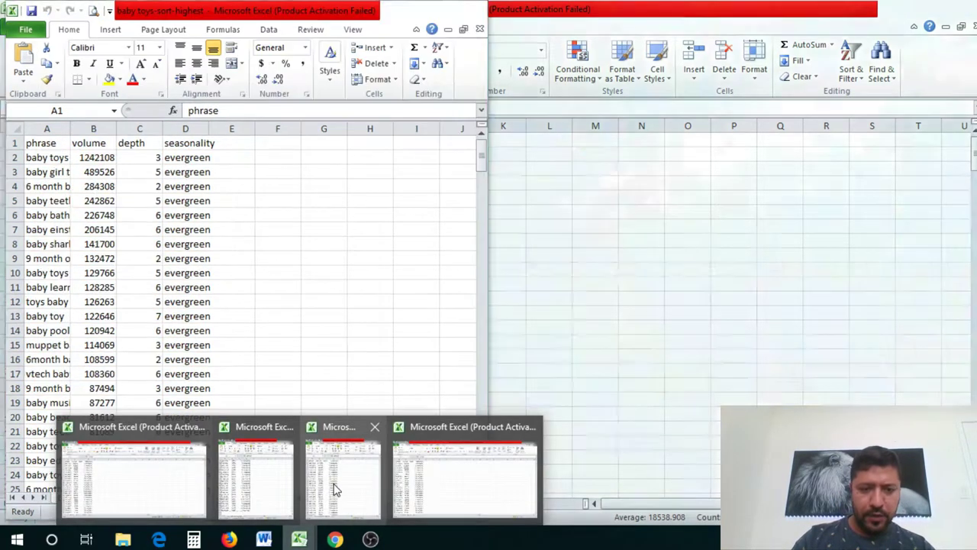
left_click(329, 490)
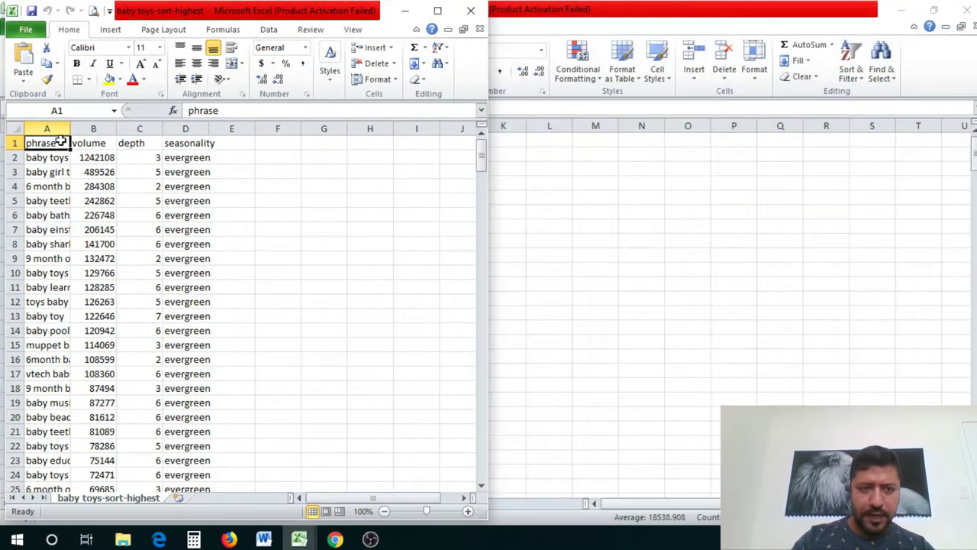
left_click_drag(58, 157, 181, 455)
key("ctrl+c")
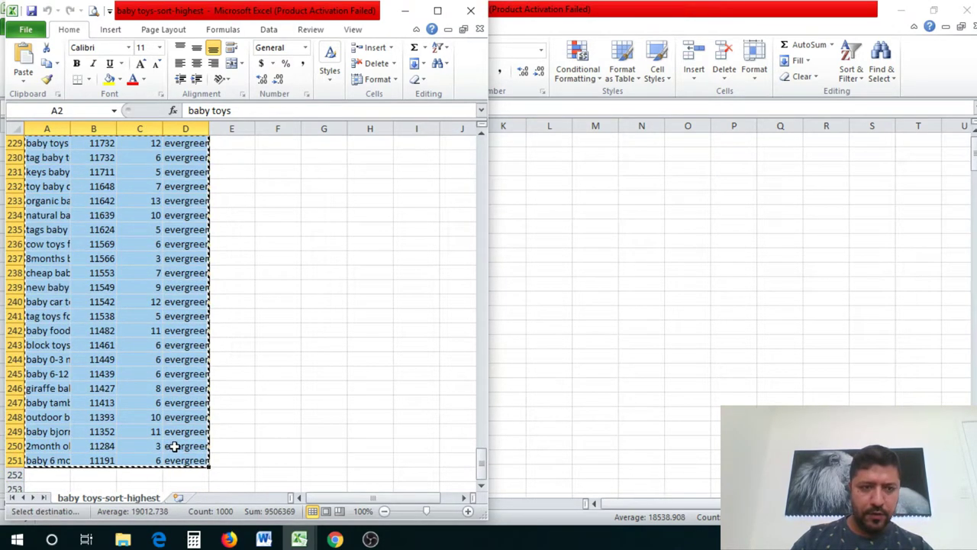
mouse_move(300, 540)
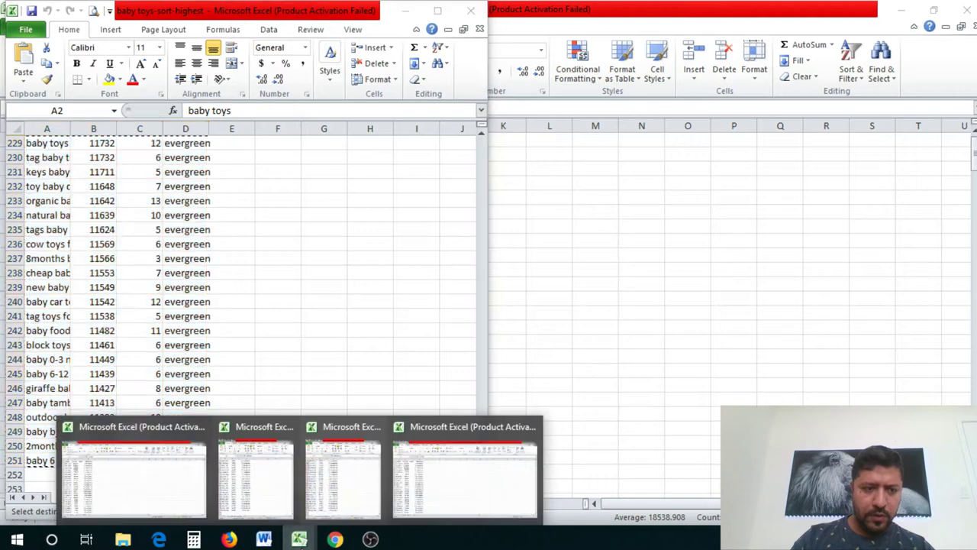
left_click(183, 475)
scroll(187, 389, "down", 20)
scroll(186, 389, "up", 20)
scroll(183, 401, "down", 20)
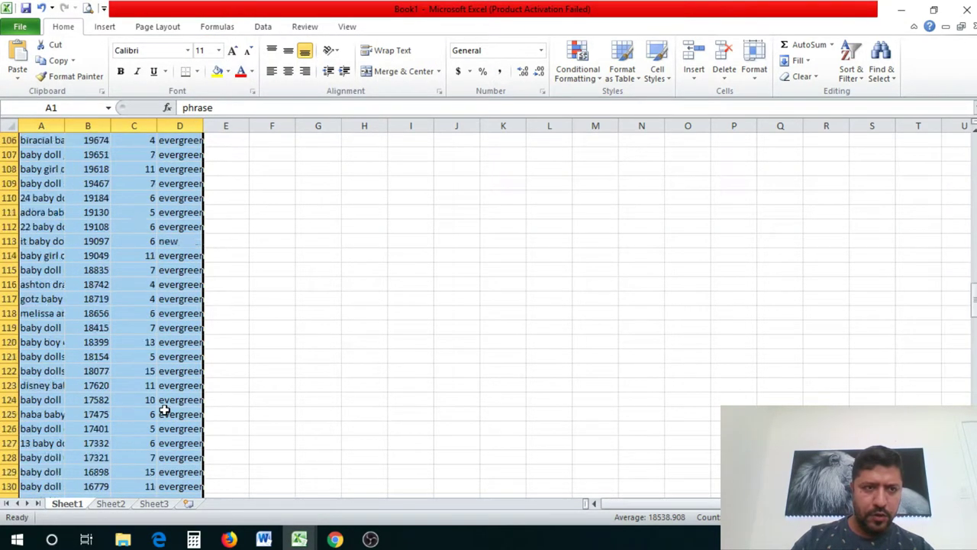
scroll(163, 411, "up", 20)
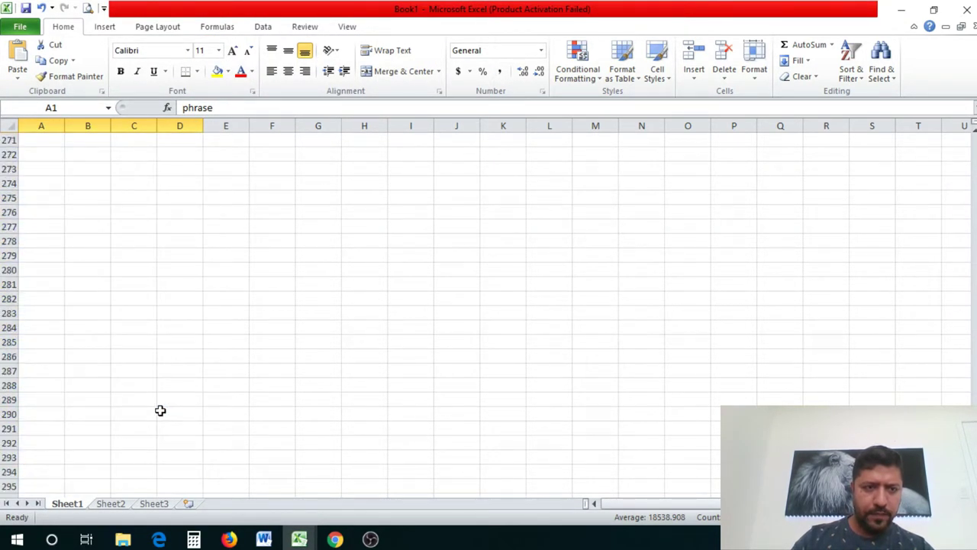
scroll(152, 419, "down", 5)
left_click(61, 302)
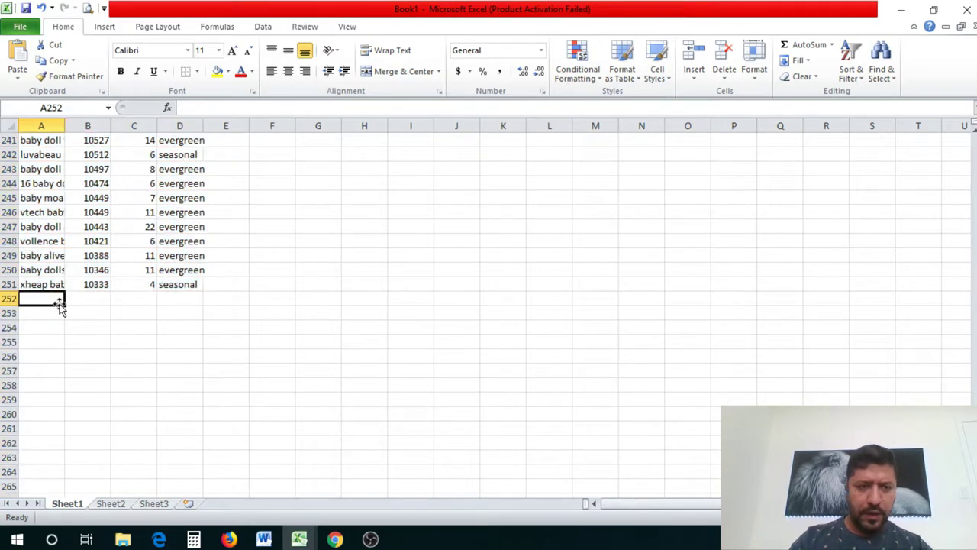
key("ctrl+v")
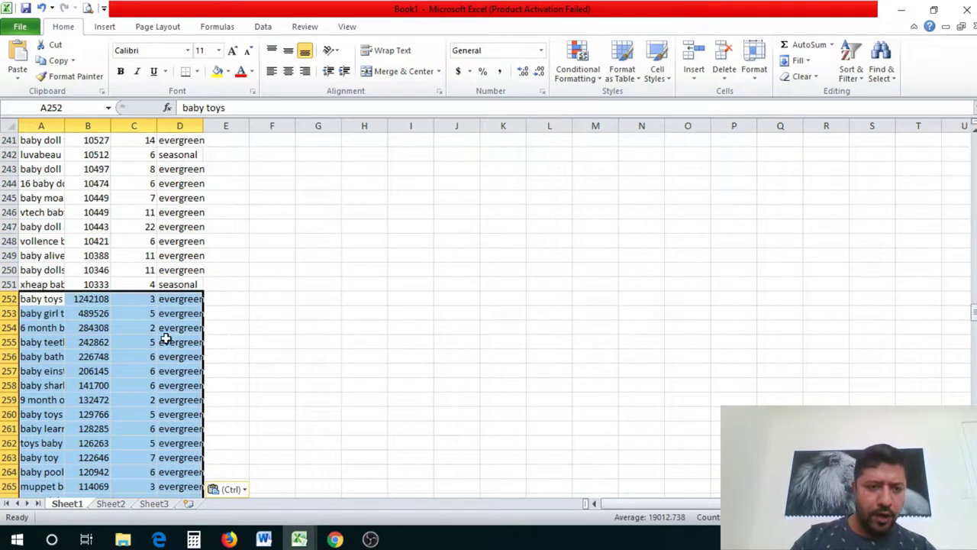
- Copy the doll keyword data and paste it into Book1 starting at A502
scroll(180, 382, "down", 20)
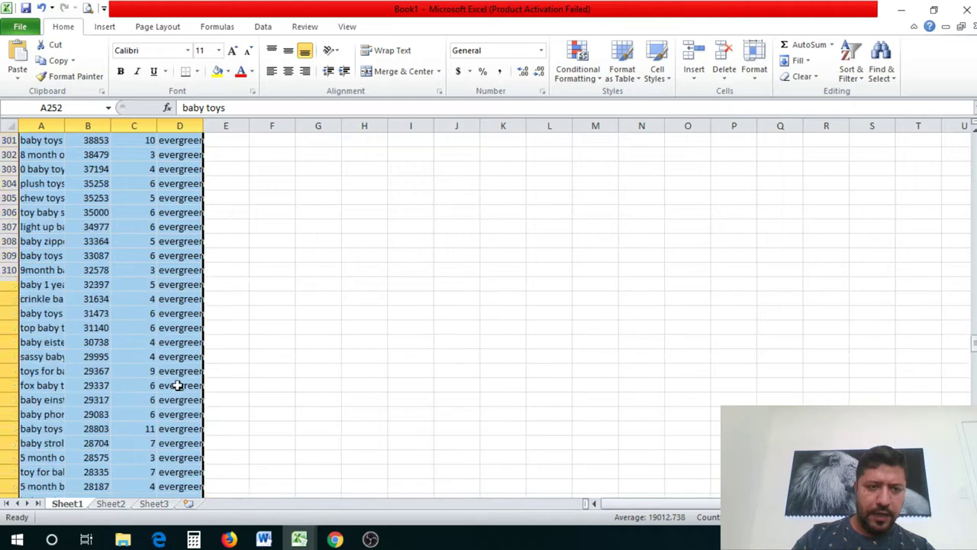
scroll(170, 329, "down", 20)
scroll(137, 313, "up", 20)
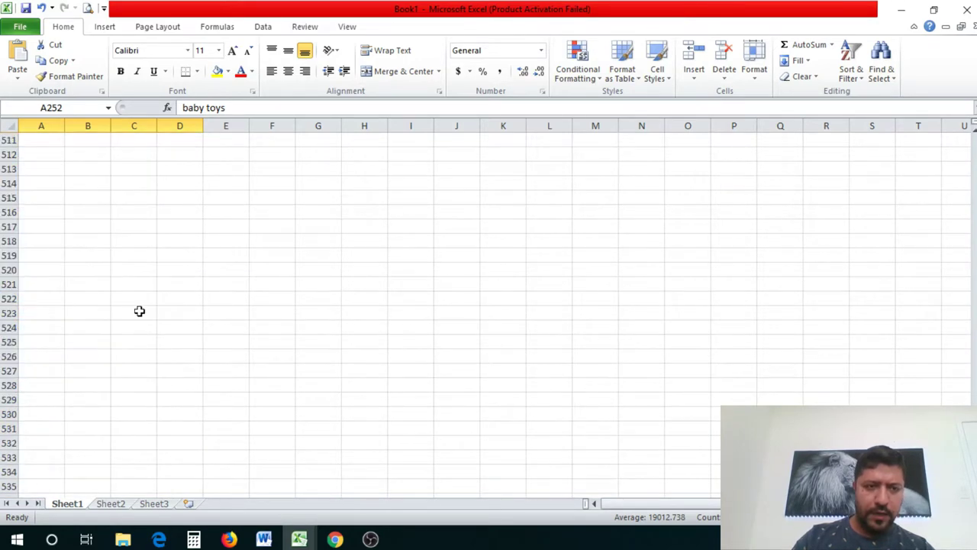
mouse_move(299, 539)
left_click(125, 454)
left_click_drag(47, 159, 170, 474)
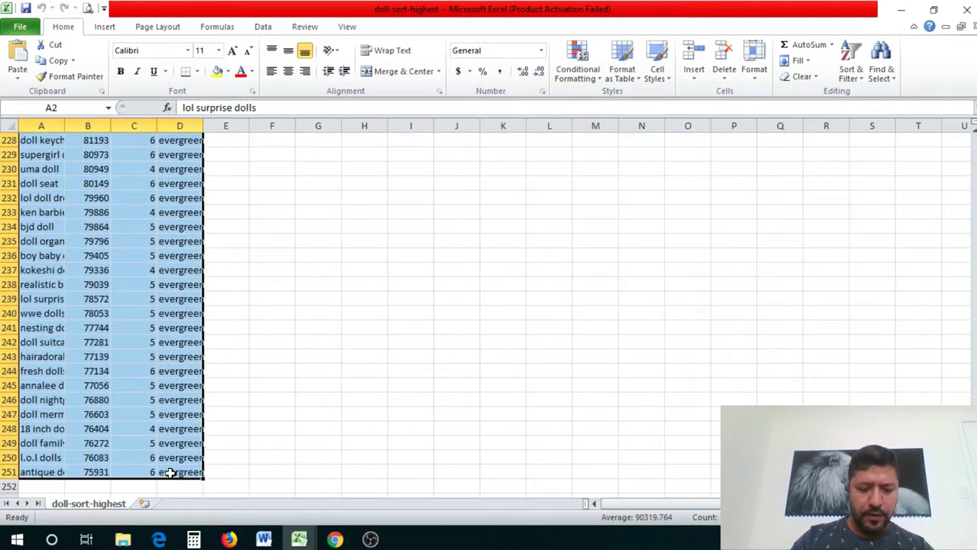
key("ctrl+c")
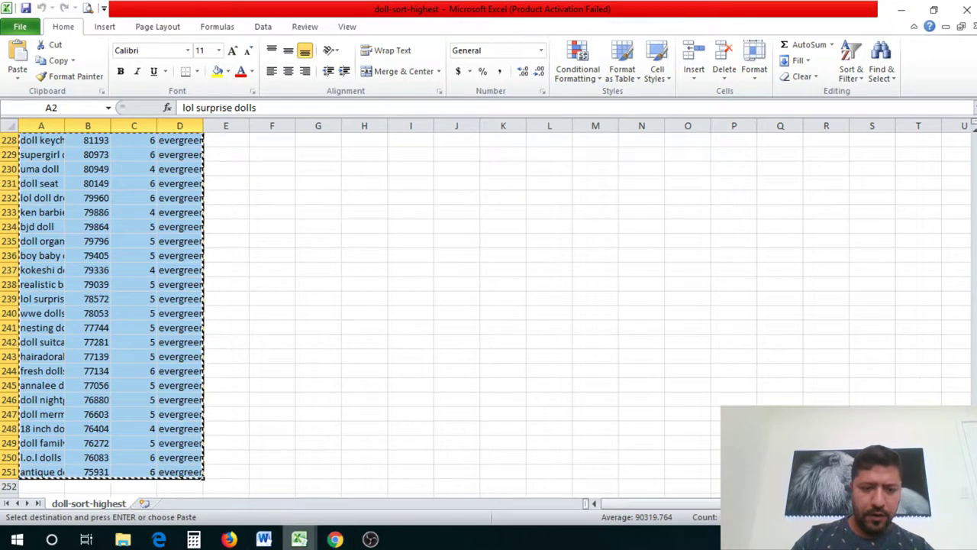
mouse_move(299, 539)
left_click(137, 458)
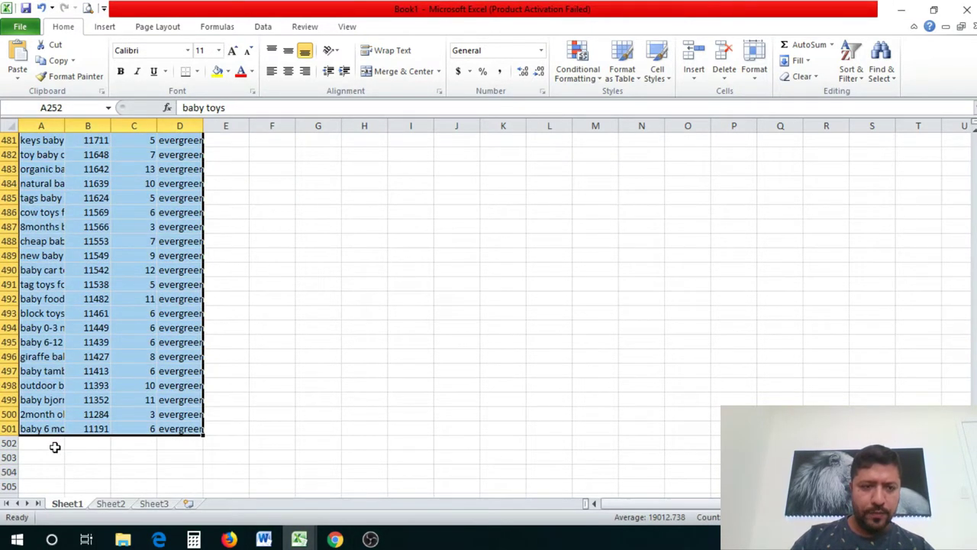
left_click(55, 444)
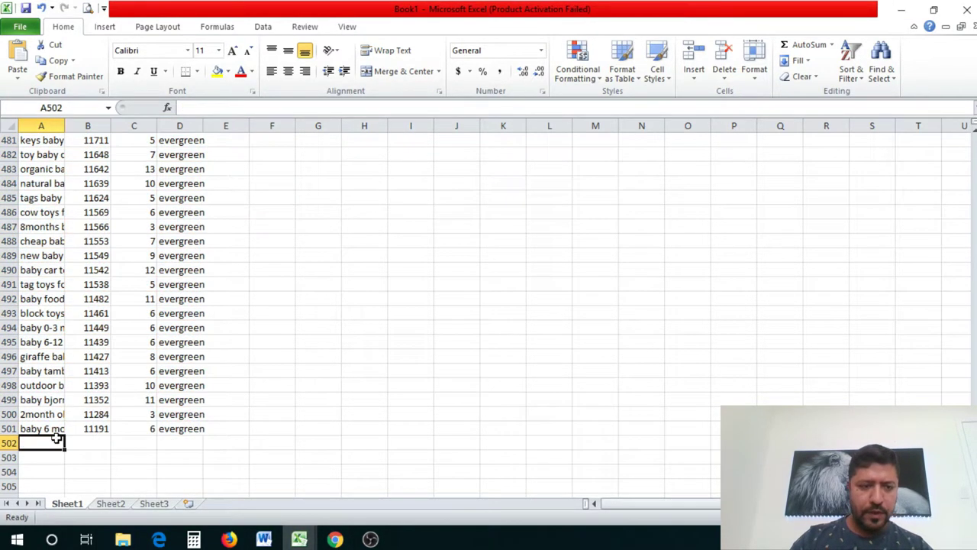
left_click(277, 443)
scroll(257, 362, "up", 20)
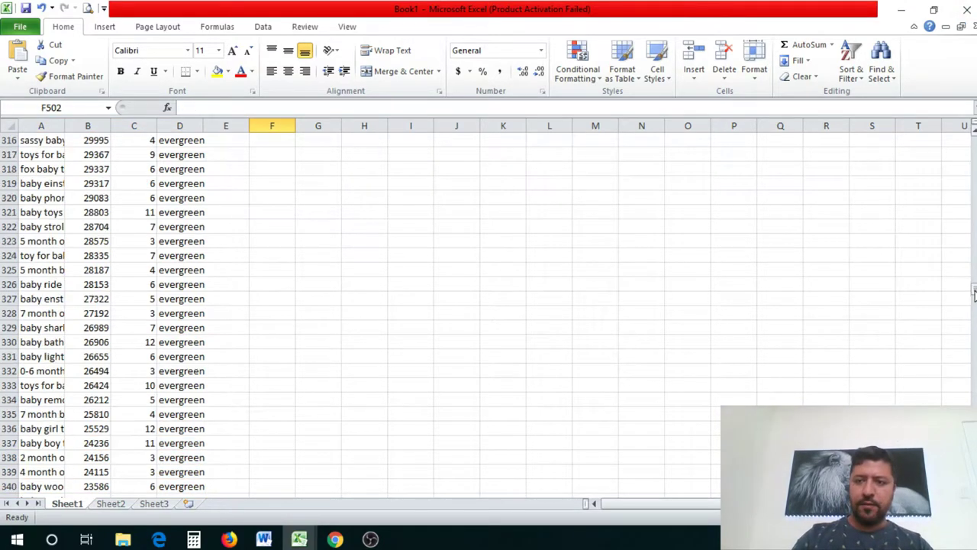
left_click_drag(974, 289, 975, 295)
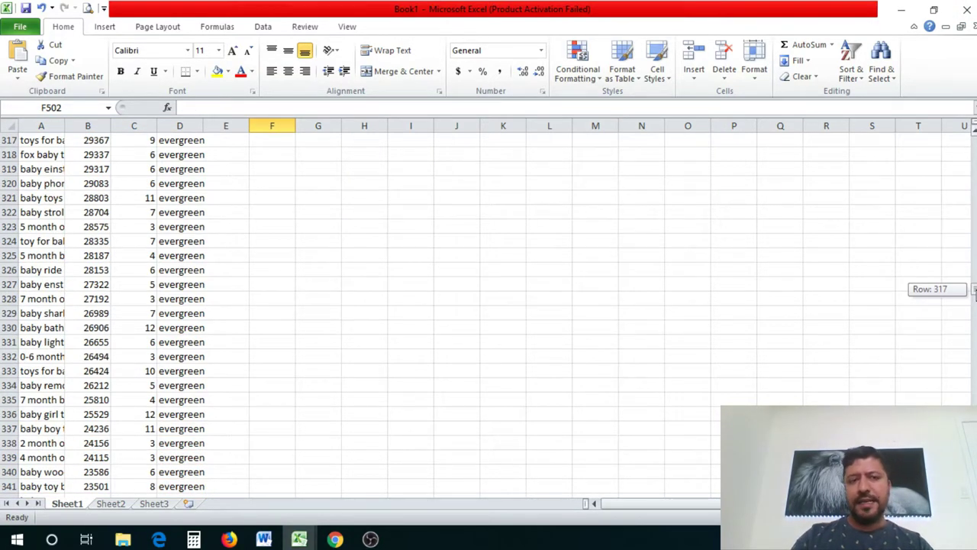
- Make header row 1 bold
left_click_drag(975, 294, 975, 146)
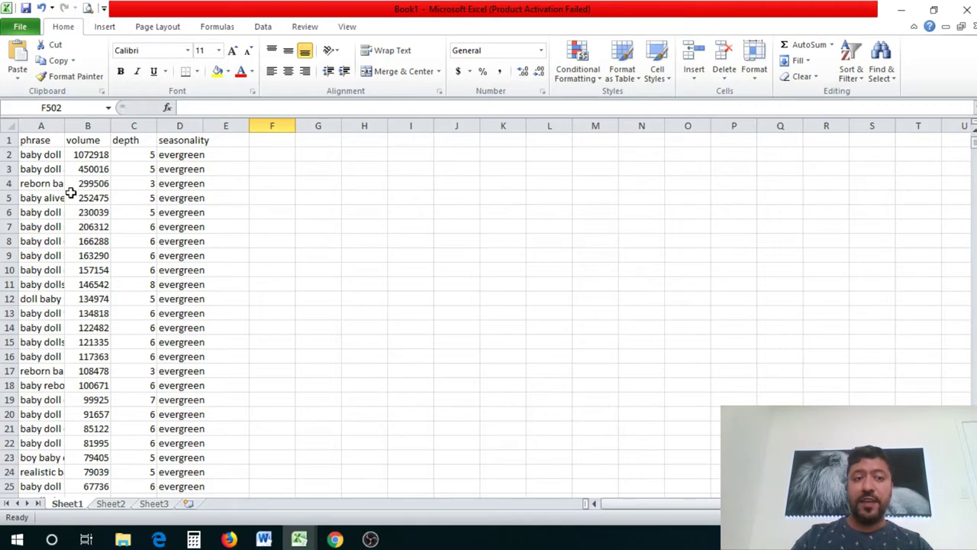
left_click(9, 140)
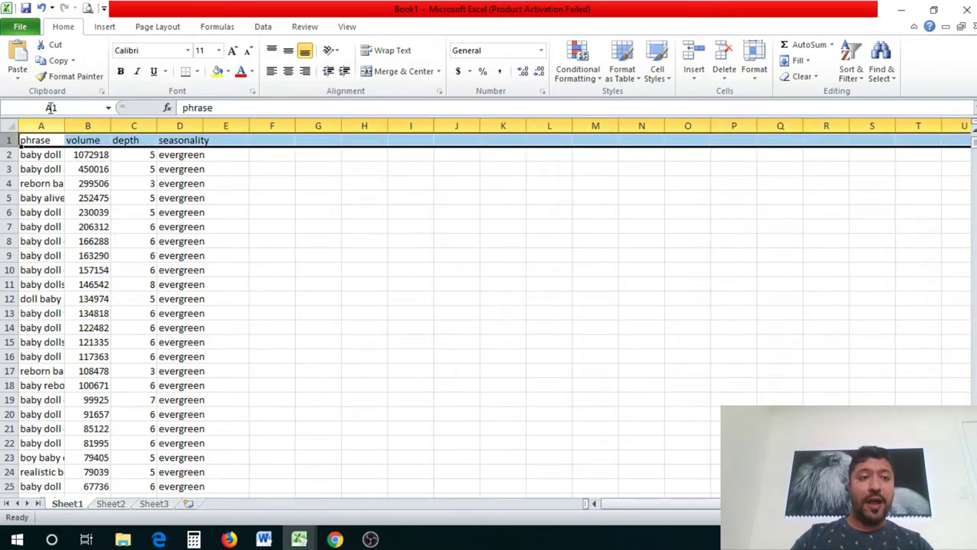
left_click(120, 71)
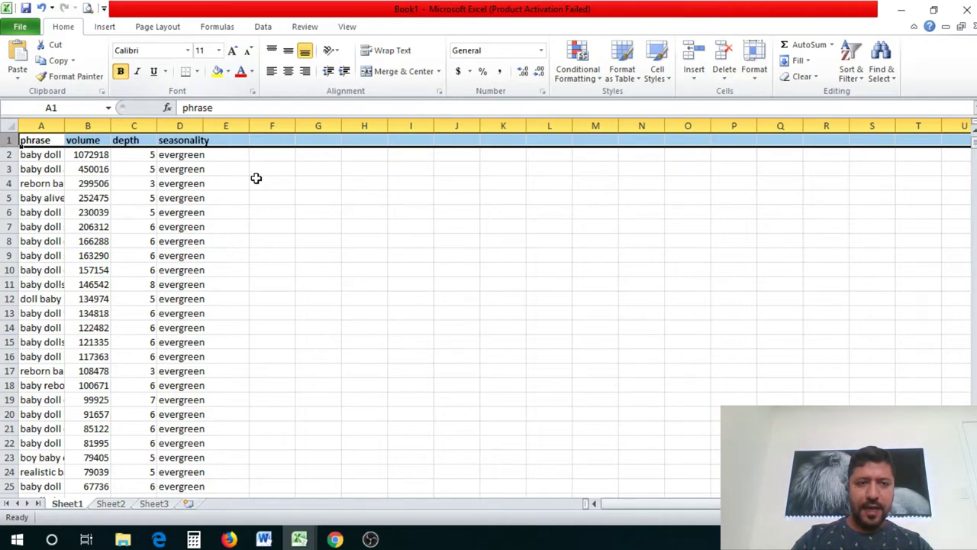
left_click(256, 184)
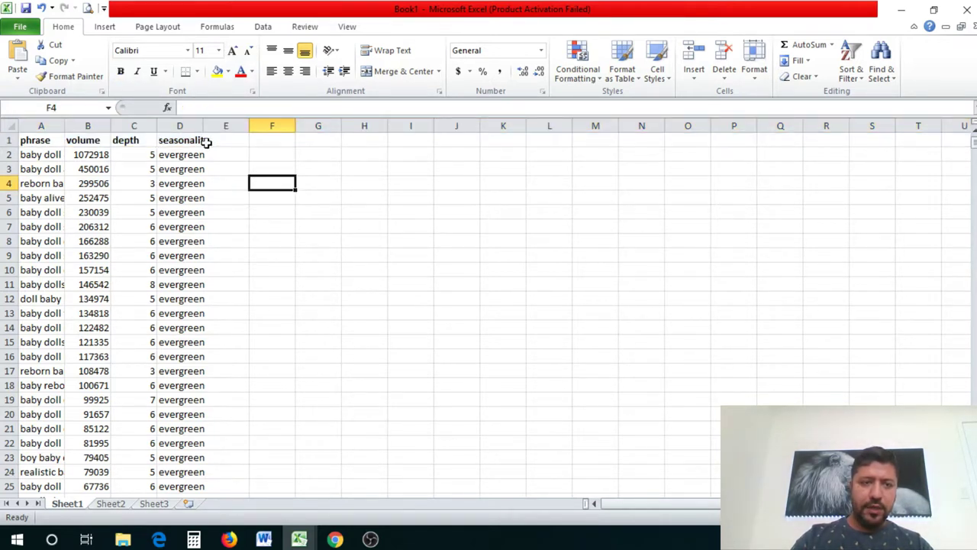
- Delete the depth and seasonality columns and widen columns A and B
left_click_drag(133, 126, 179, 125)
key("ctrl+c")
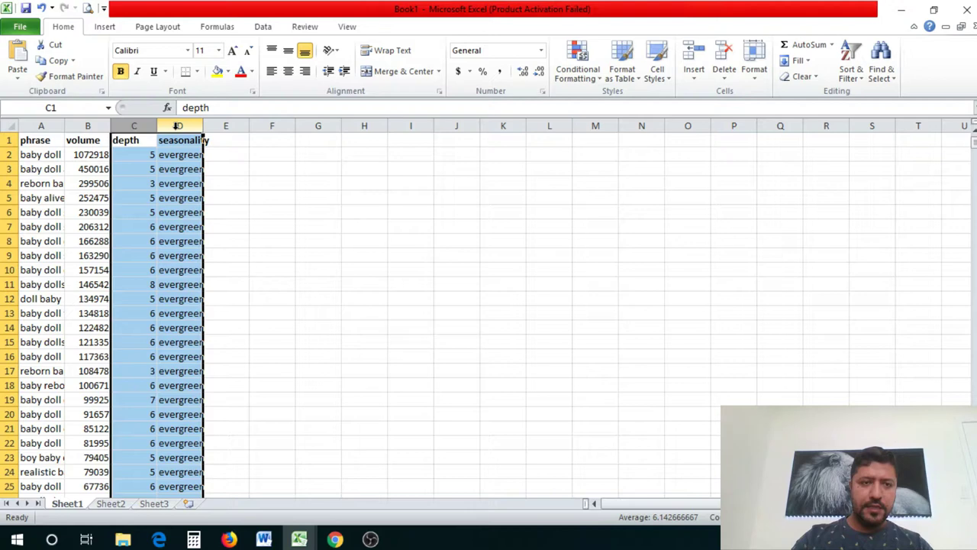
right_click(176, 129)
left_click(216, 240)
left_click(364, 268)
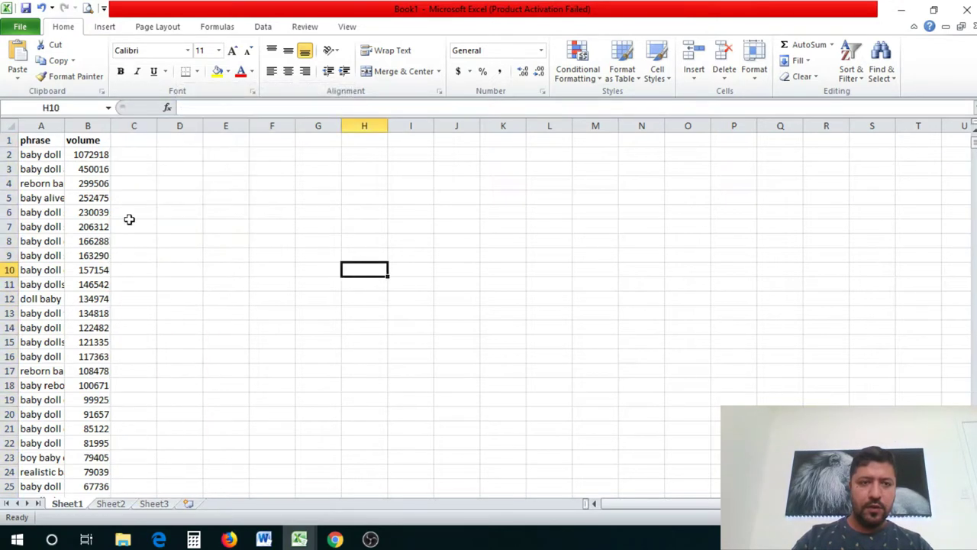
left_click_drag(64, 125, 194, 126)
left_click(207, 198)
- Rename the B1 header from volume to 'monthly search volume'
left_click(155, 140)
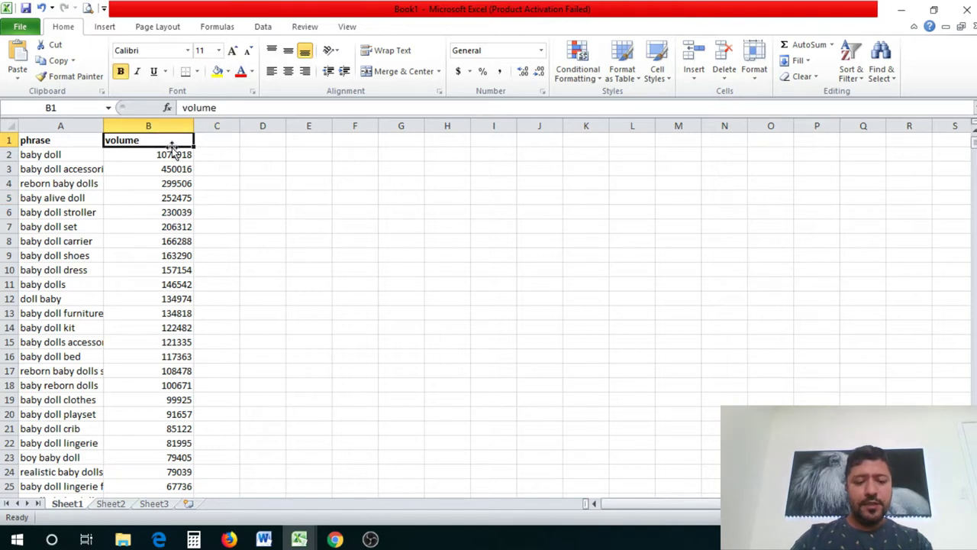
type("monthly search")
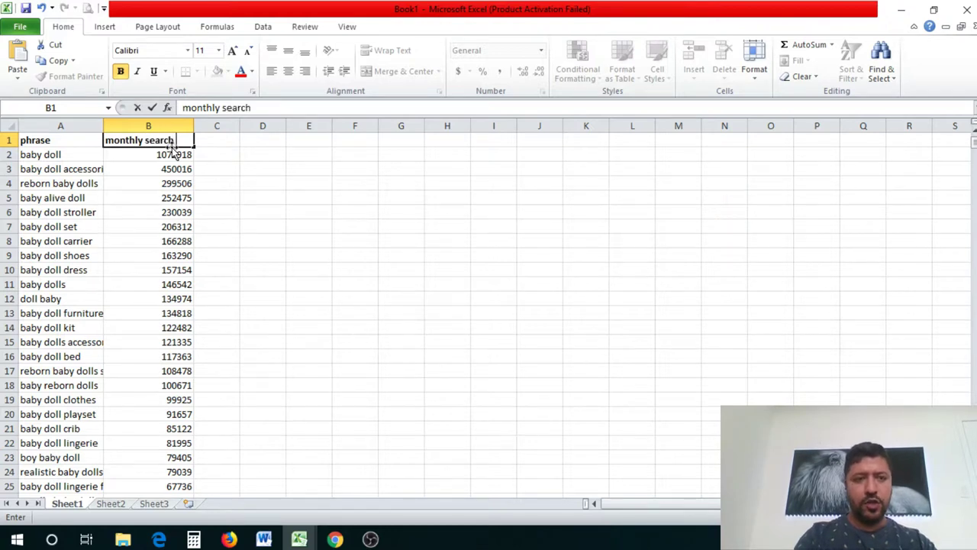
key("BackSpace")
key("BackSpace")
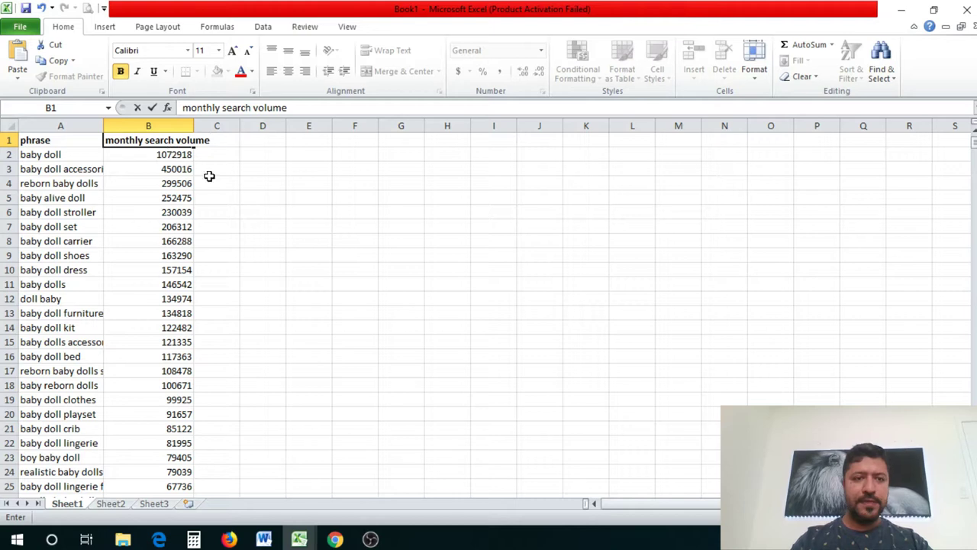
left_click(267, 256)
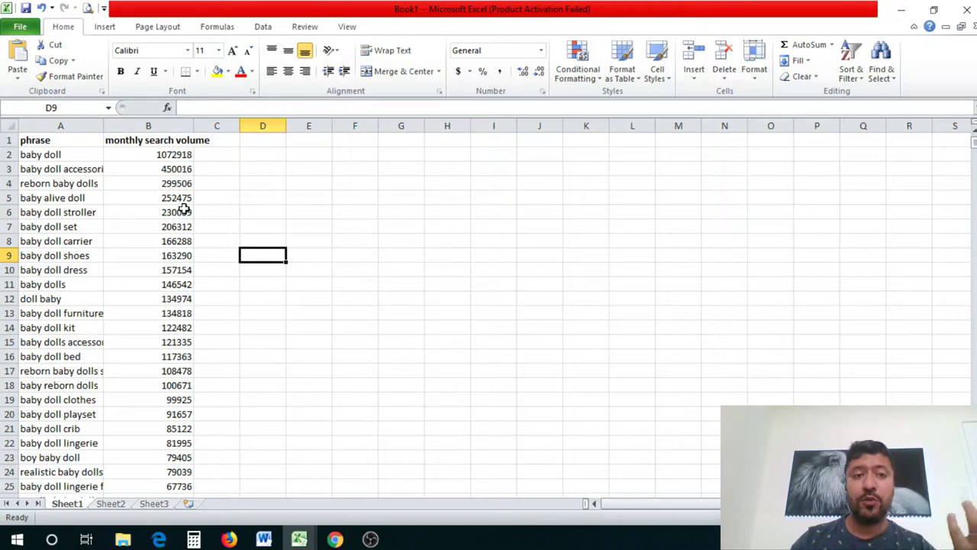
- Add filter arrows to header row 1 via Sort & Filter > Filter
left_click(299, 238)
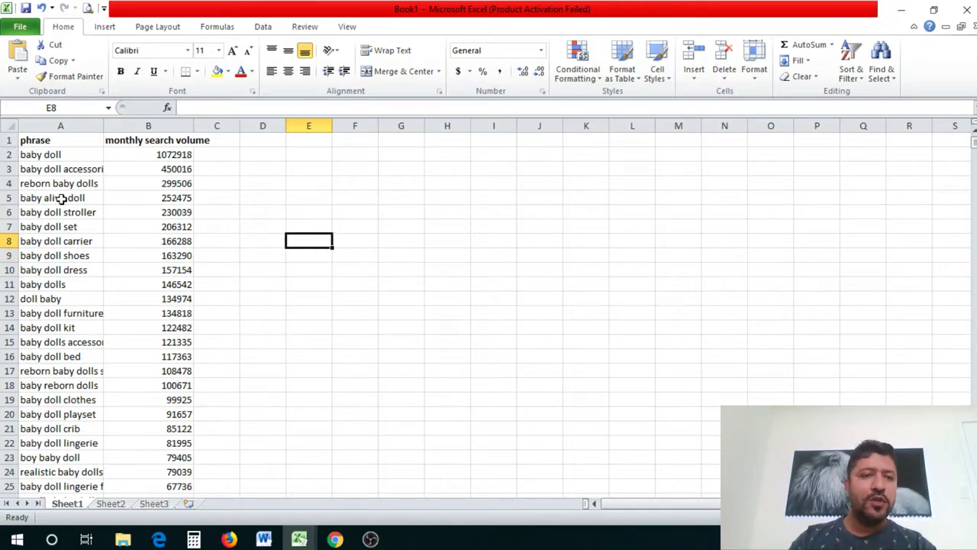
left_click(5, 140)
left_click(851, 65)
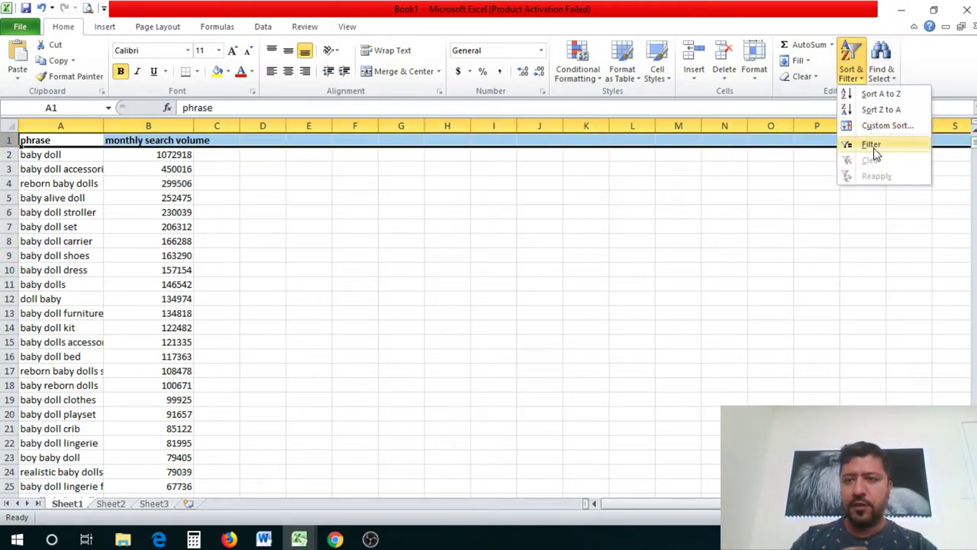
left_click(871, 144)
left_click(467, 271)
- Delete columns C and D, then select the phrase and search volume columns
left_click_drag(220, 125, 263, 125)
right_click(261, 125)
left_click(324, 237)
left_click(494, 255)
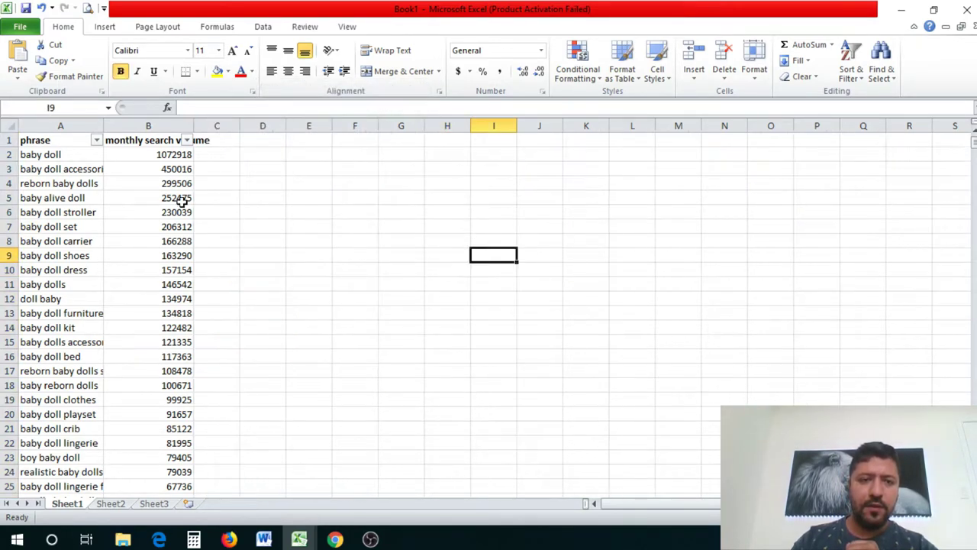
left_click_drag(283, 158, 281, 169)
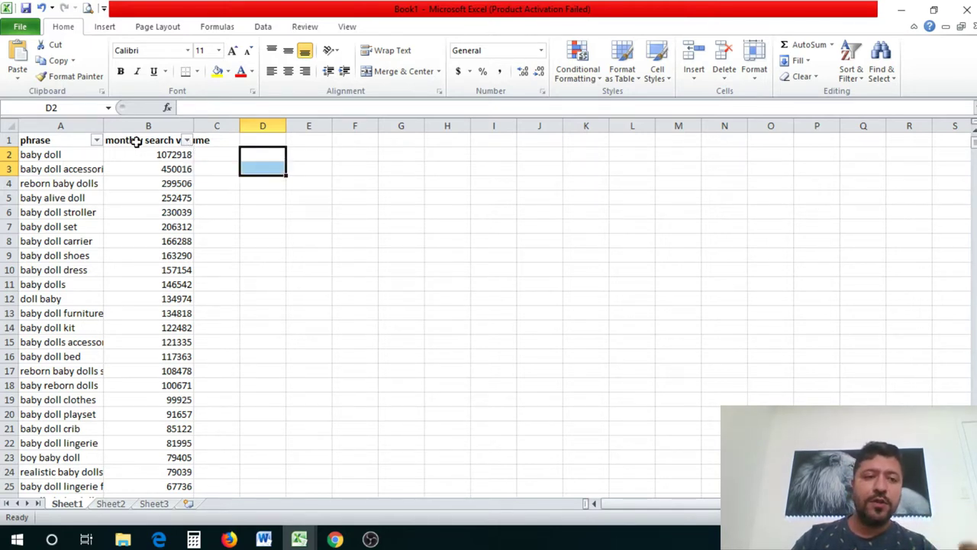
left_click(218, 174)
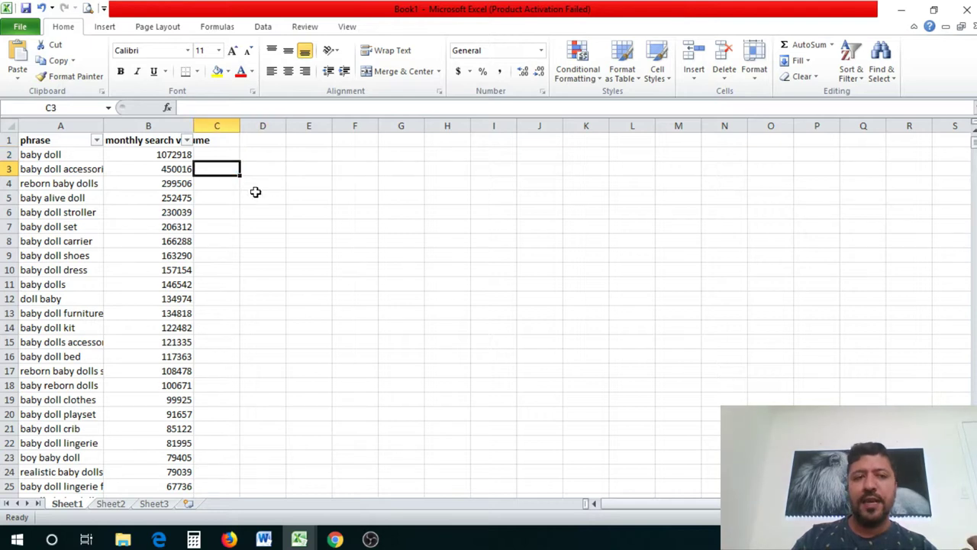
left_click_drag(81, 125, 153, 125)
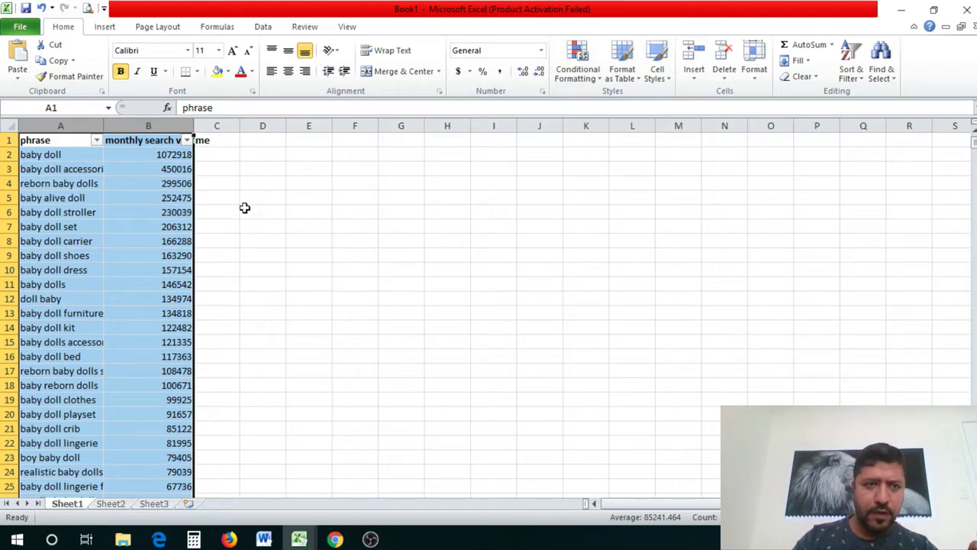
- Run Data > Remove Duplicates with only 'phrase' checked, removing 27 duplicates
left_click(176, 29)
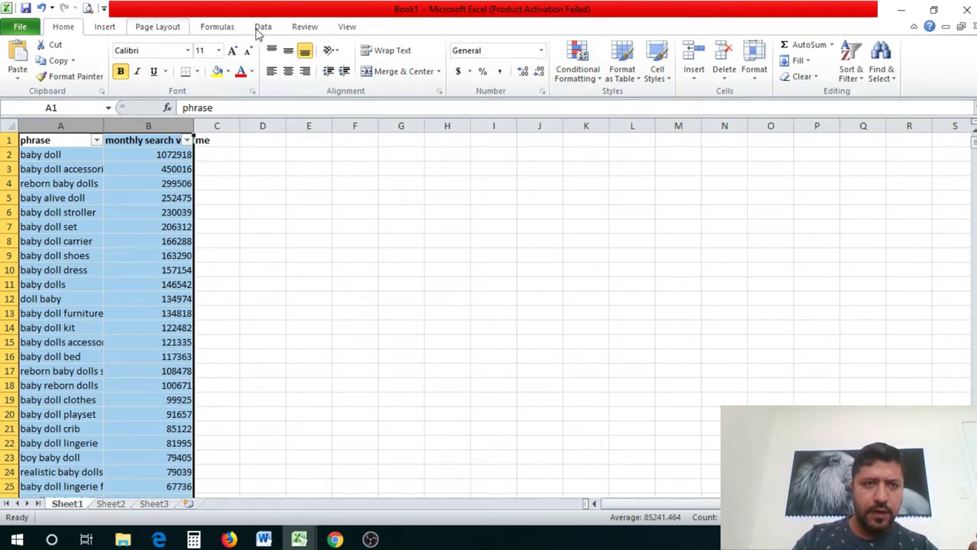
left_click(263, 29)
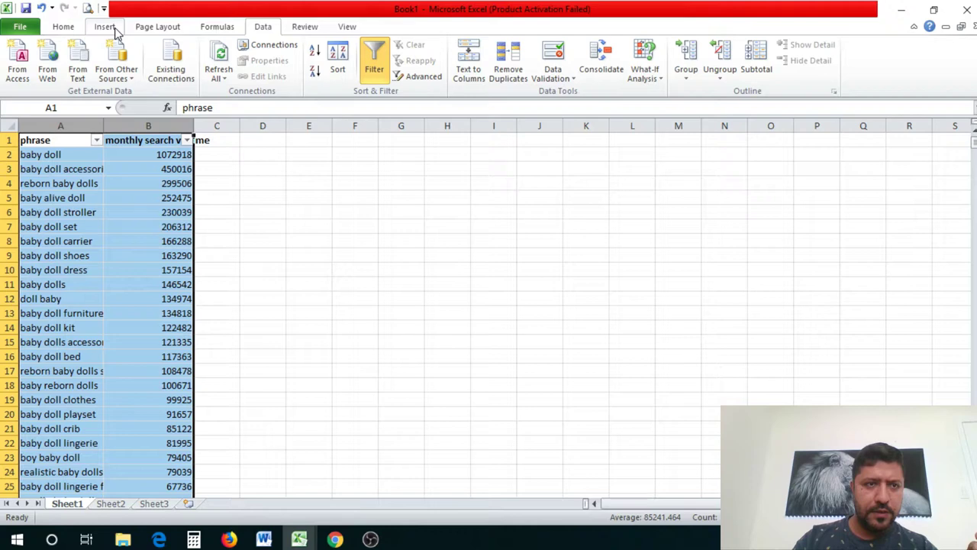
scroll(237, 38, "up", 3)
left_click(263, 27)
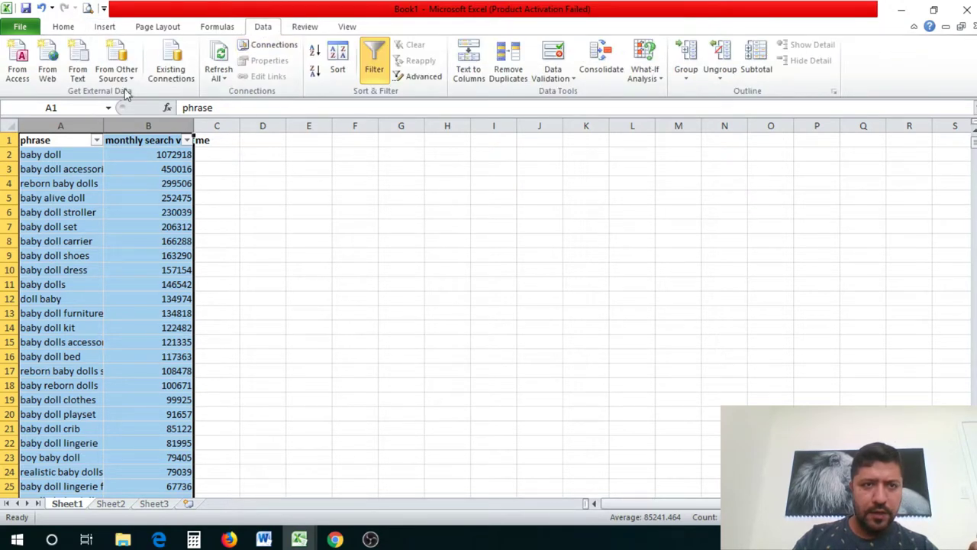
left_click(509, 73)
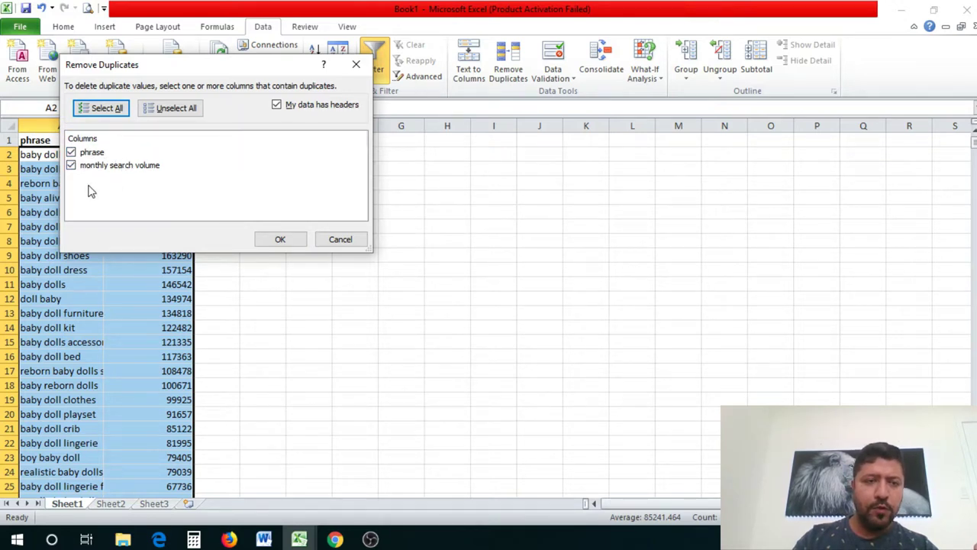
double_click(91, 153)
left_click(71, 153)
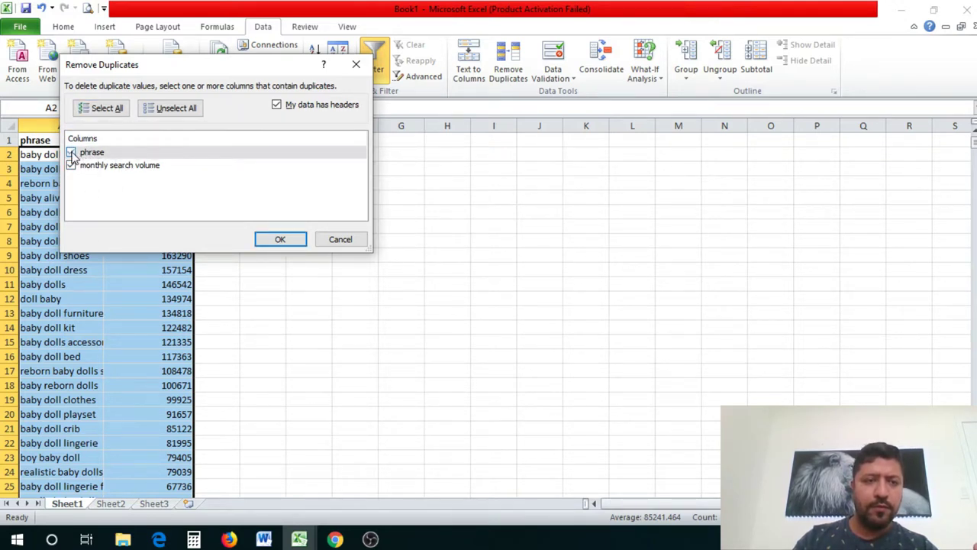
left_click(71, 166)
left_click(269, 240)
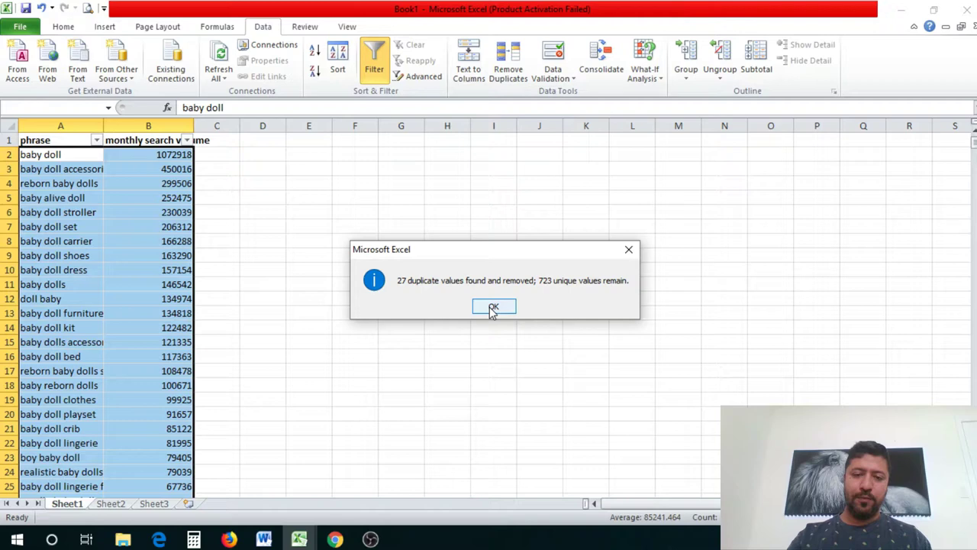
left_click(494, 307)
left_click(311, 231)
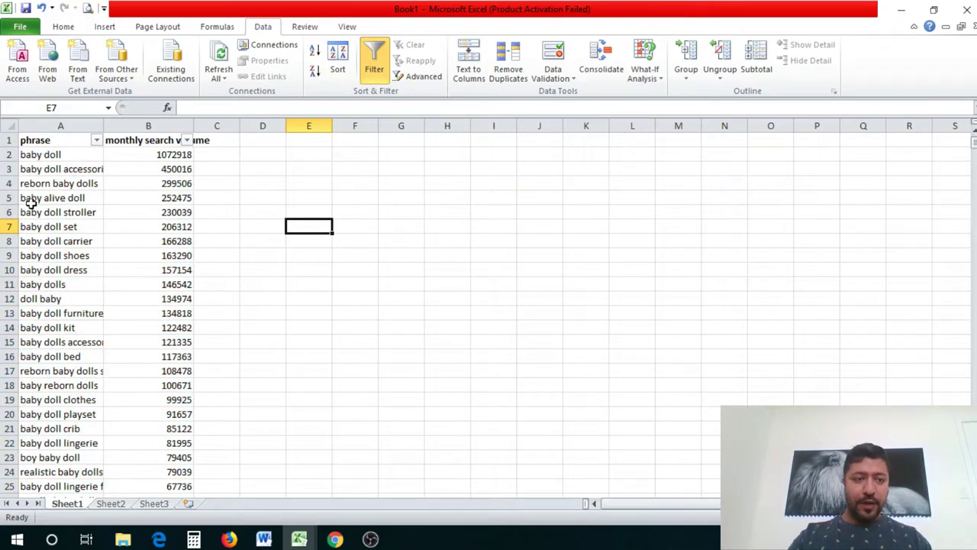
- Sort the keyword list by monthly search volume, largest to smallest, so lol surprise dolls (3801109) leads
left_click_drag(39, 156, 46, 493)
left_click(400, 268)
scroll(459, 329, "up", 20)
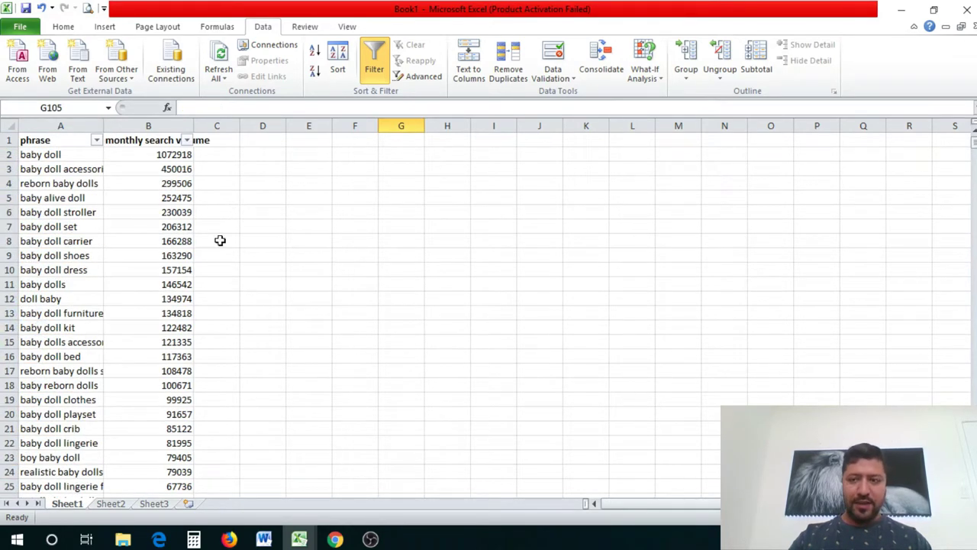
left_click(278, 168)
left_click(187, 140)
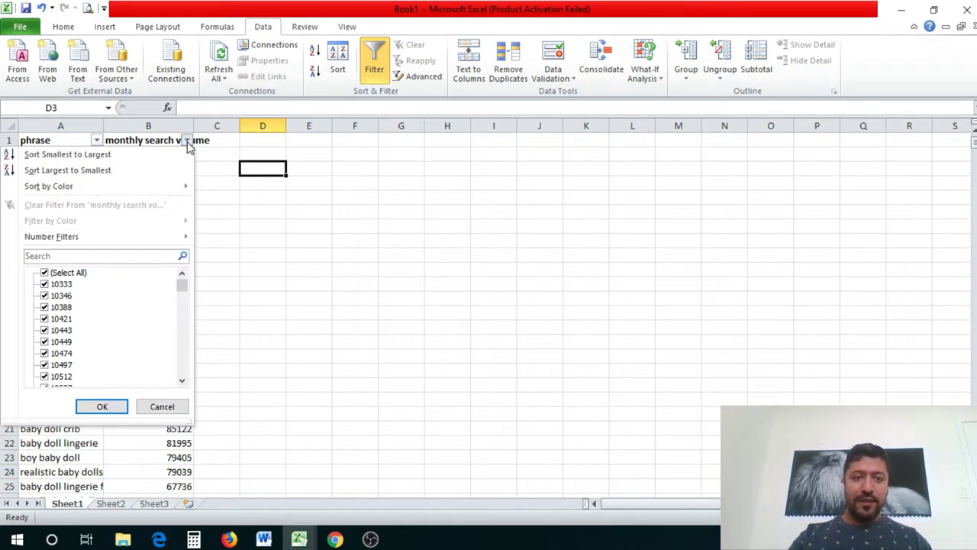
left_click(105, 171)
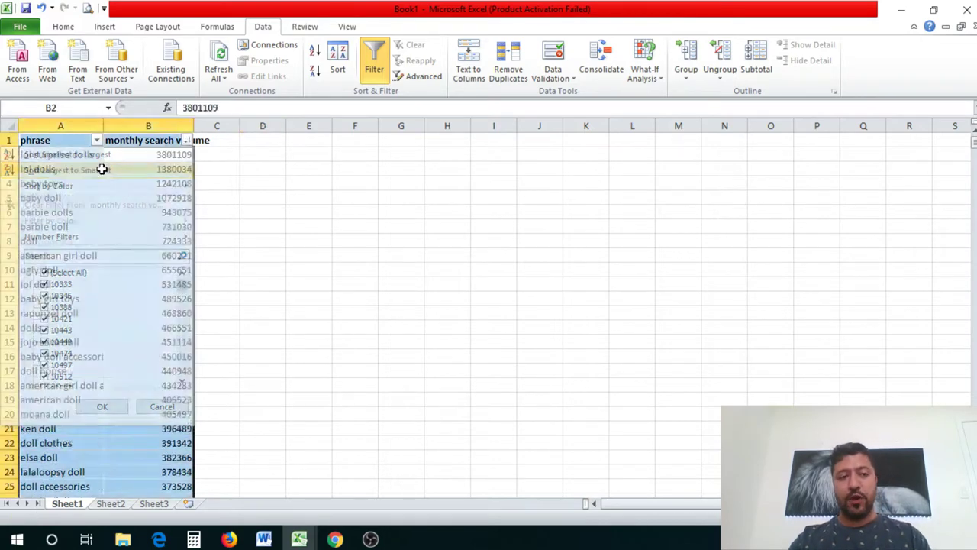
left_click_drag(294, 333, 294, 341)
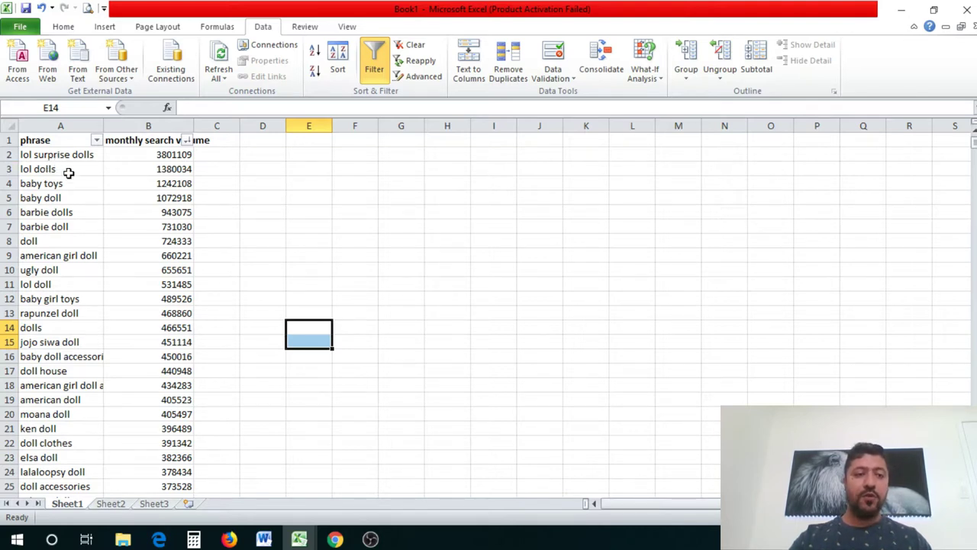
- Give the top keywords and volumes in A2:B100 a yellow fill
left_click_drag(70, 157, 125, 393)
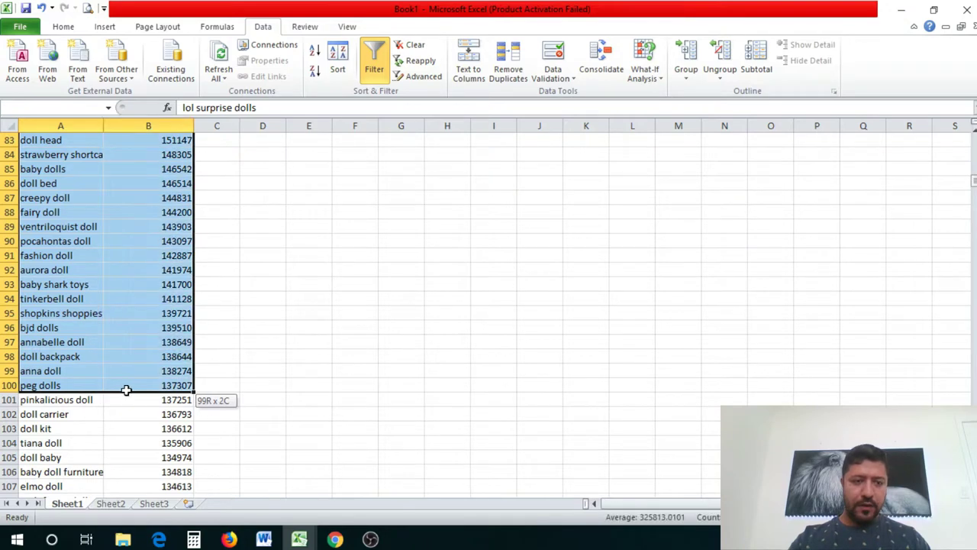
left_click(63, 26)
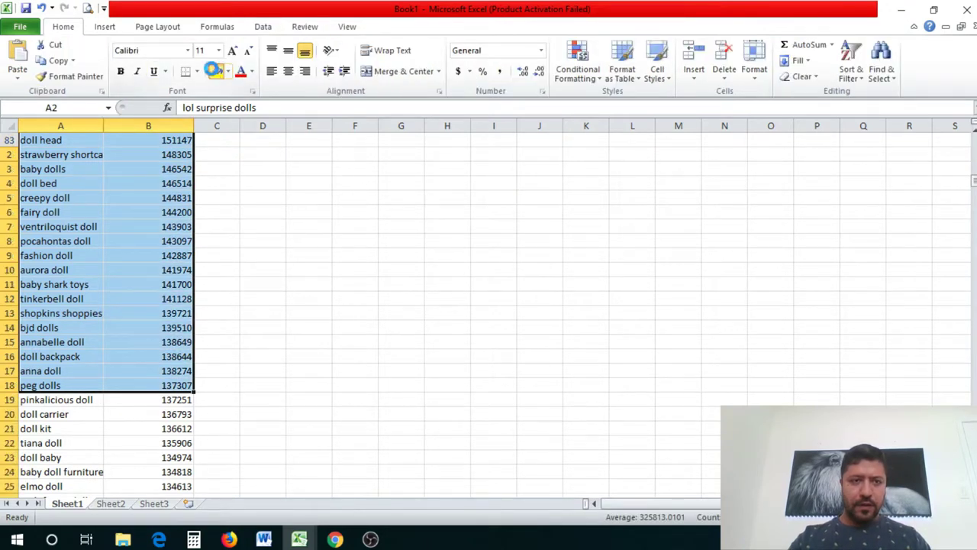
left_click(217, 71)
scroll(309, 207, "up", 20)
left_click(309, 241)
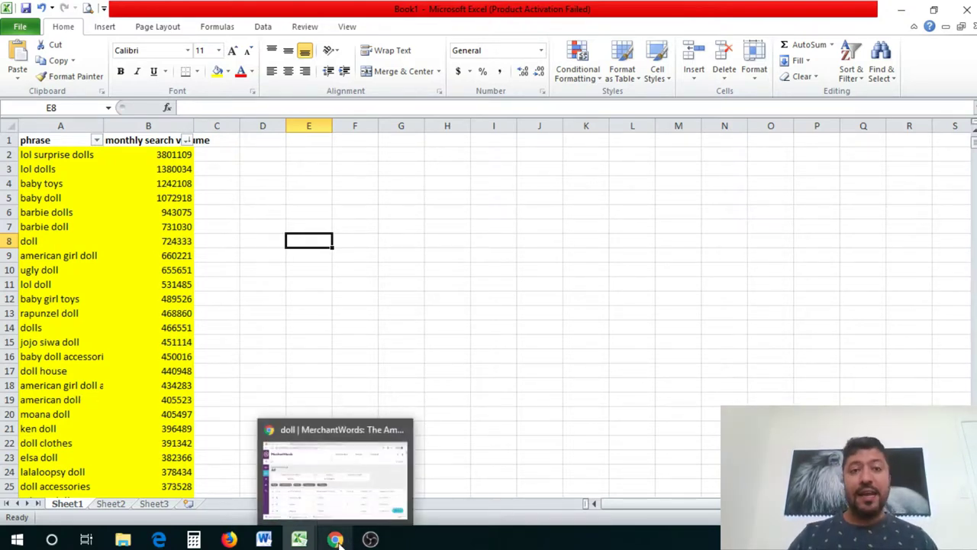
mouse_move(302, 542)
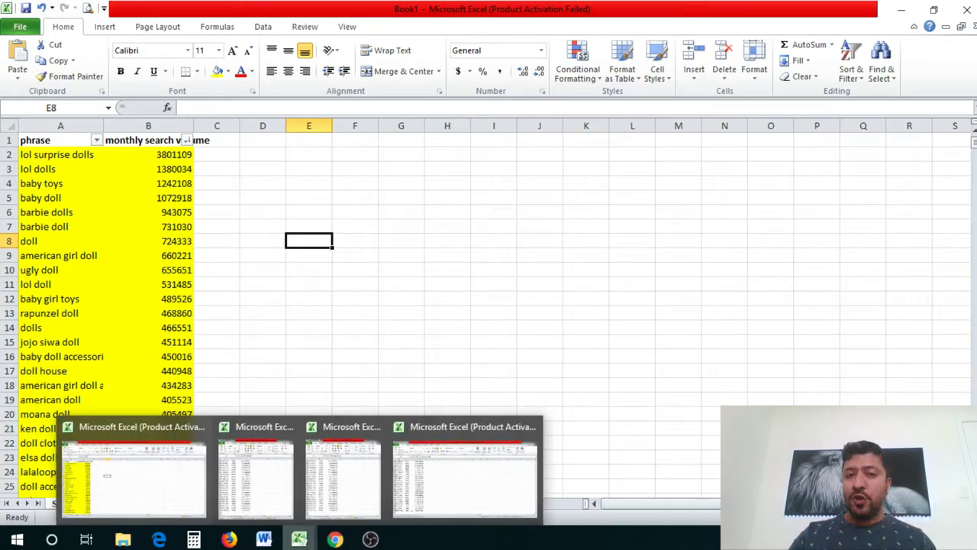
mouse_move(293, 498)
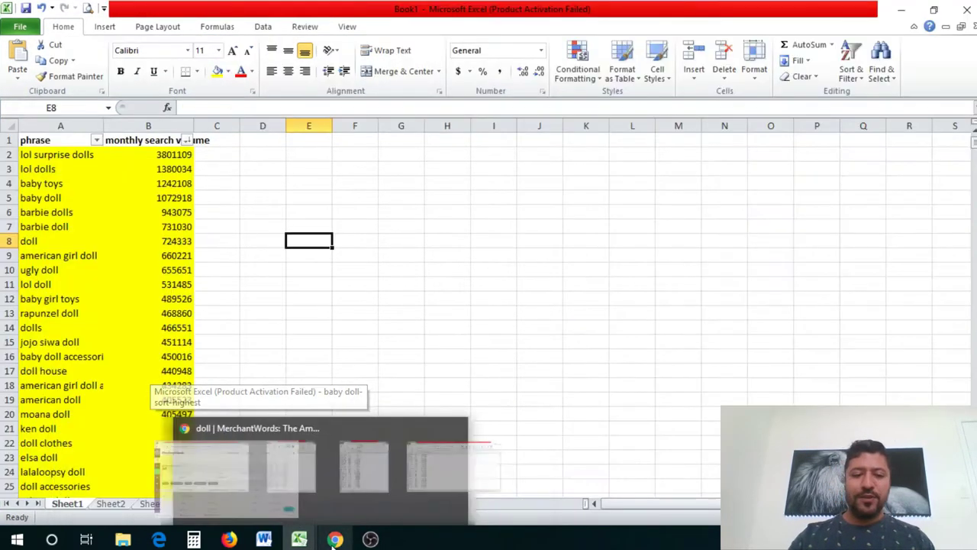
- Show the Amazon page for the Melissa & Doug Mine to Love Jenna 12-inch baby doll ($20.98)
left_click(229, 469)
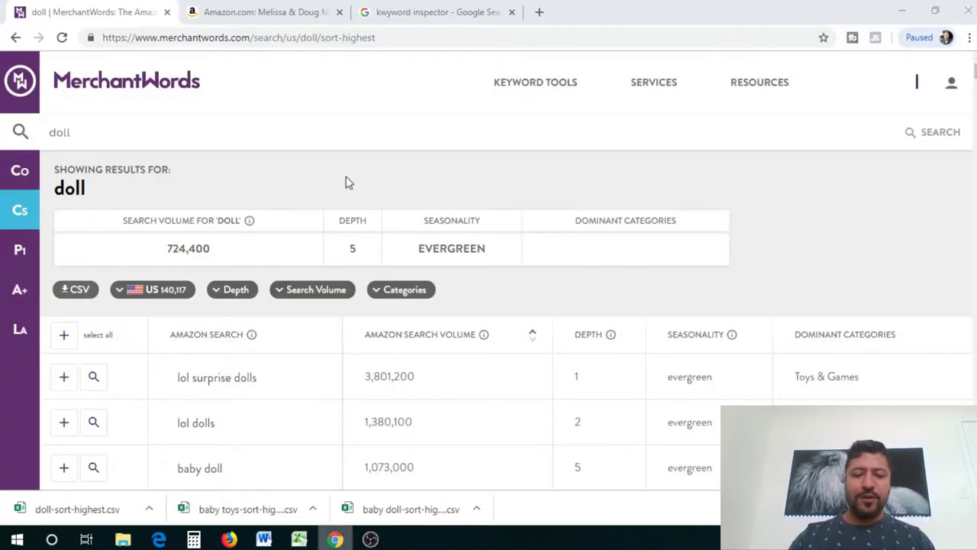
left_click(287, 21)
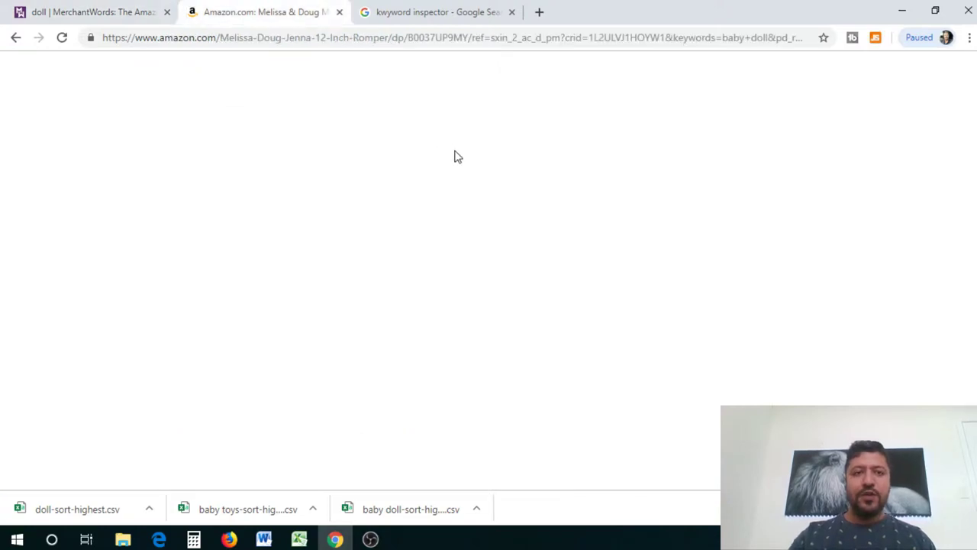
mouse_move(298, 248)
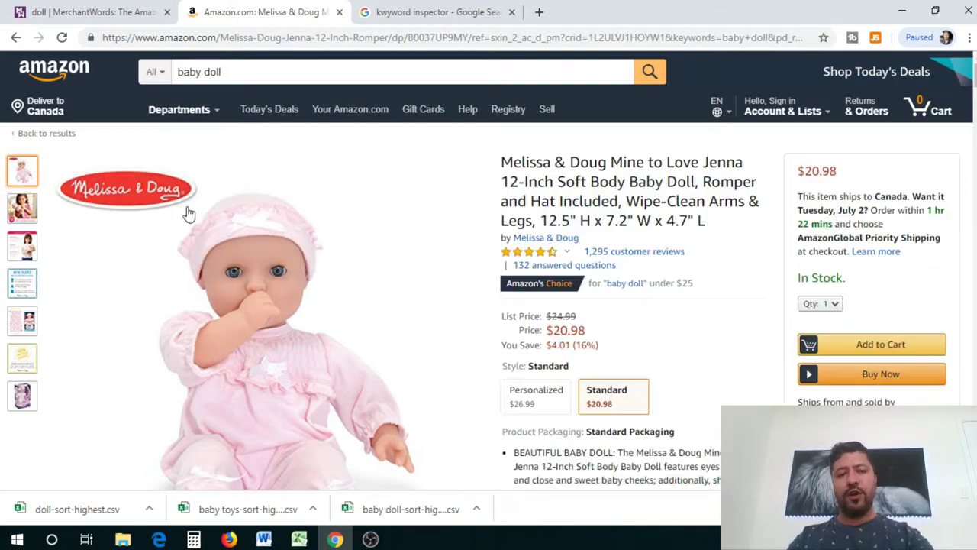
mouse_move(377, 488)
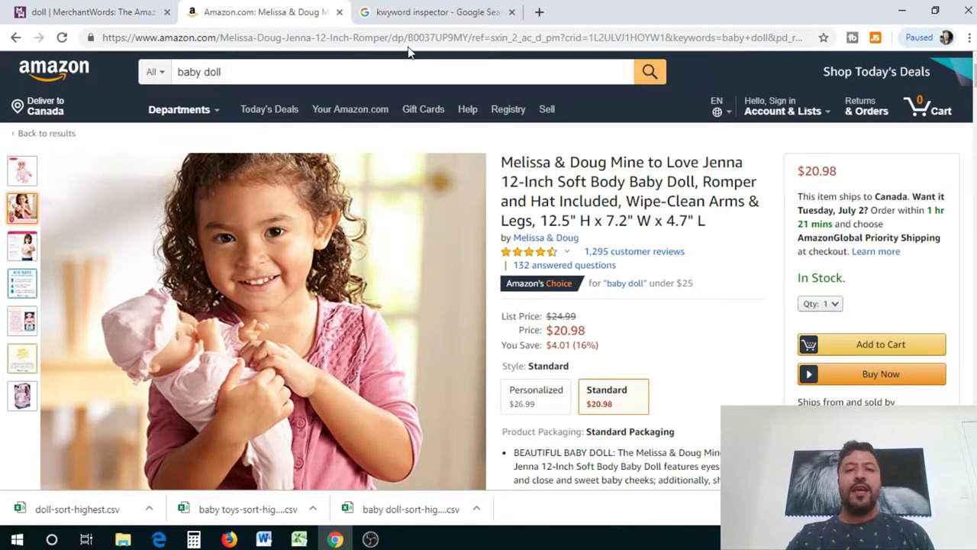
- Open Keyword Inspector from the Google 'keyword inspector' results, then go back to the Amazon doll listing
left_click(413, 14)
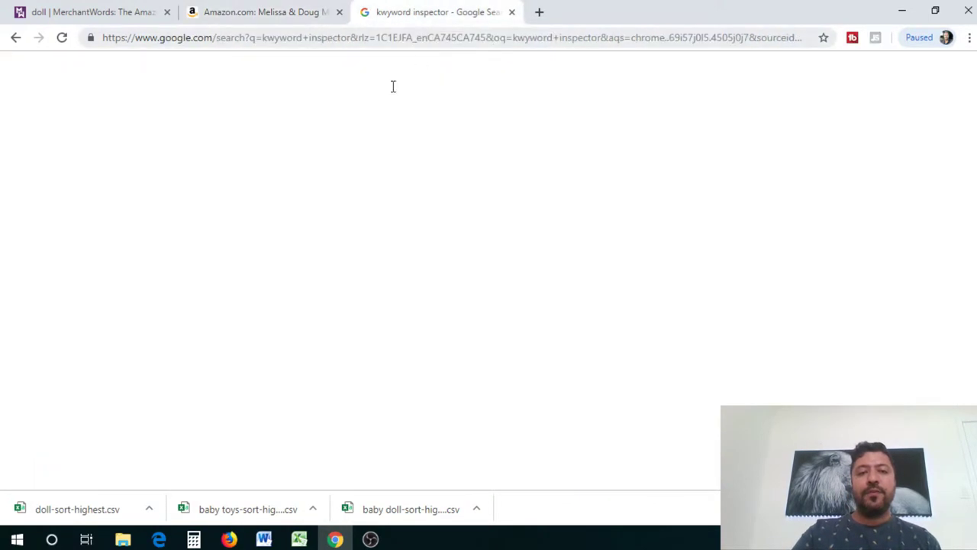
scroll(306, 323, "down", 8)
scroll(258, 321, "up", 9)
scroll(207, 274, "down", 4)
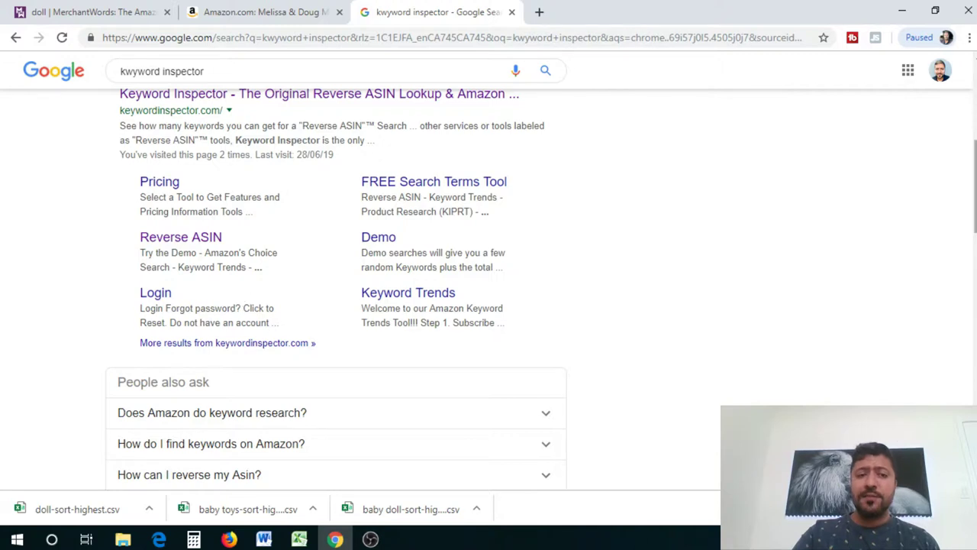
scroll(336, 290, "up", 2)
left_click(290, 213)
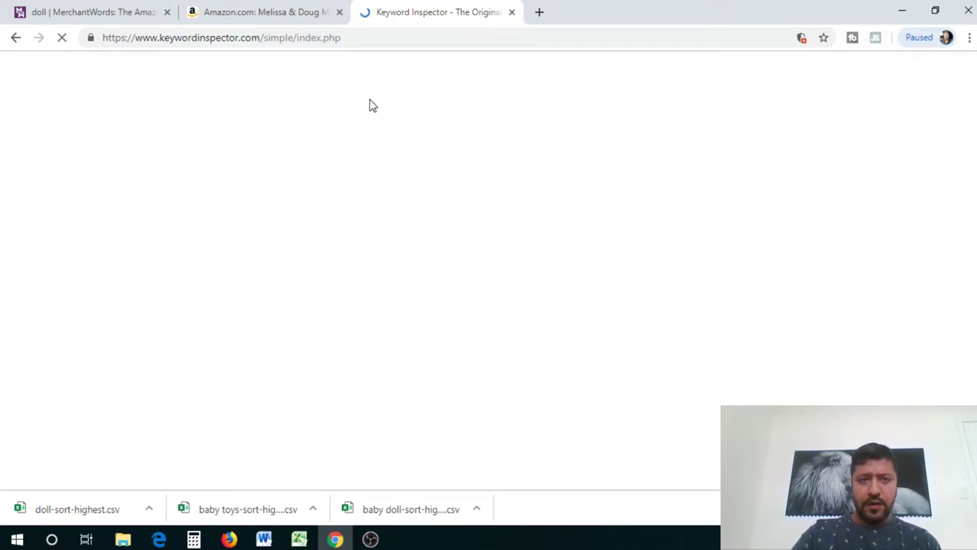
left_click(235, 14)
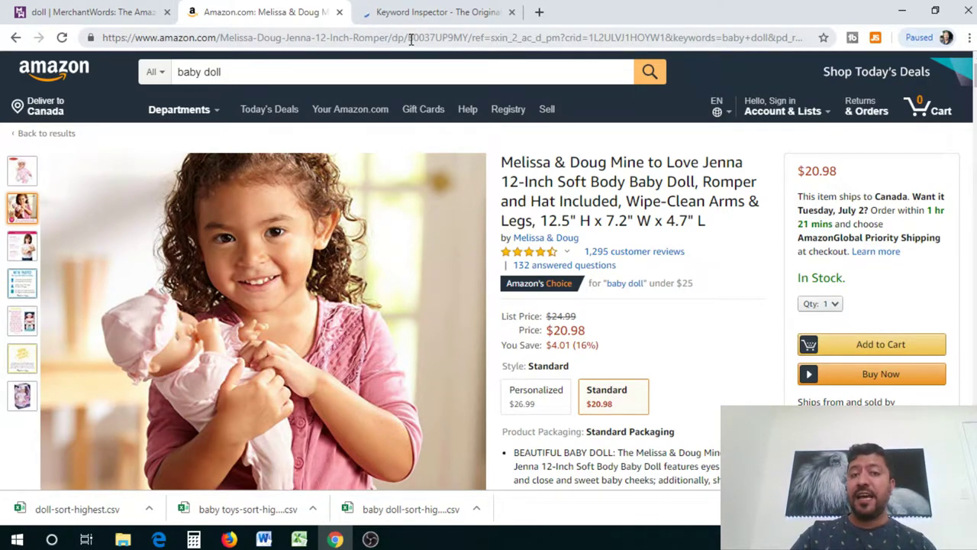
- Copy the doll's ASIN B0037UP9MY from the Amazon address and switch to Keyword Inspector
left_click_drag(409, 38, 468, 38)
key("ctrl+c")
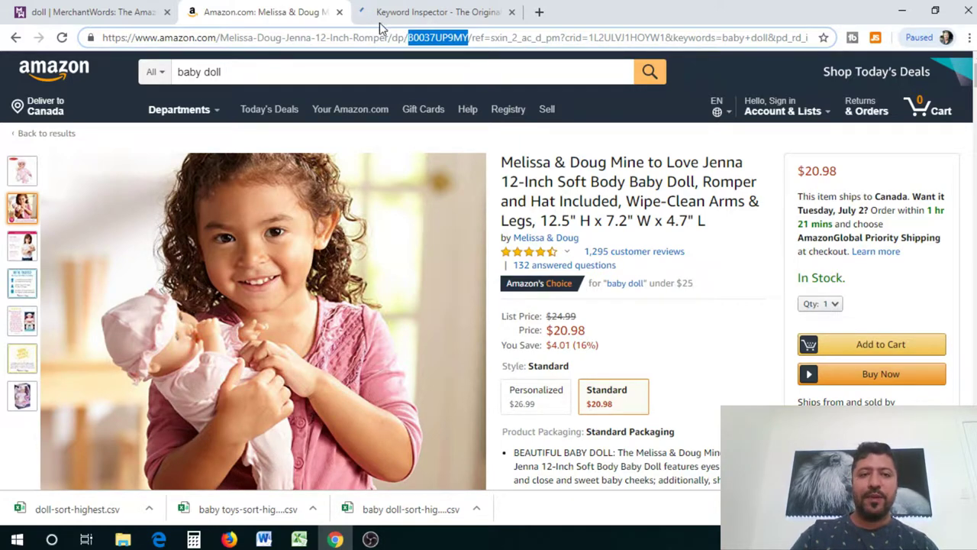
left_click(430, 15)
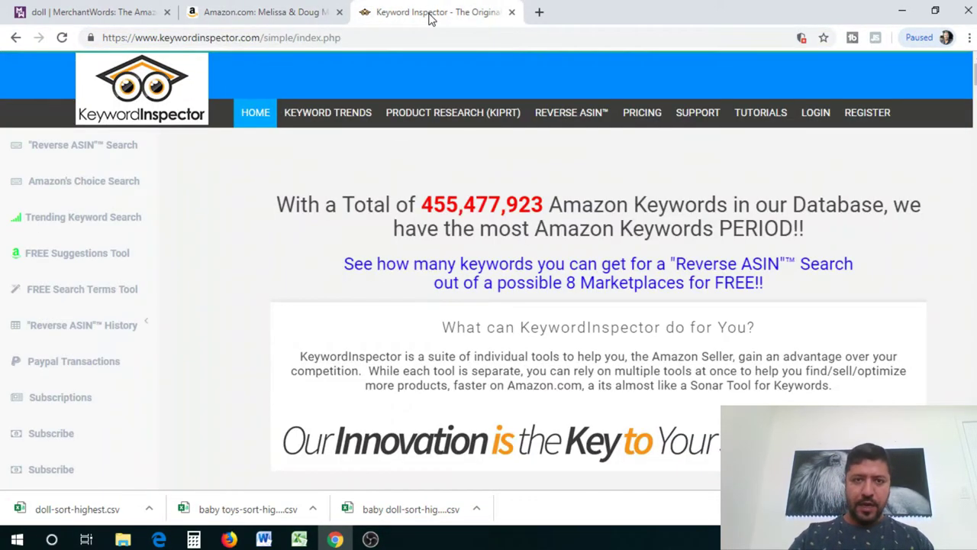
- Start a new Reverse ASIN search and paste ASIN B0037UP9MY into the ASINs box
left_click(80, 150)
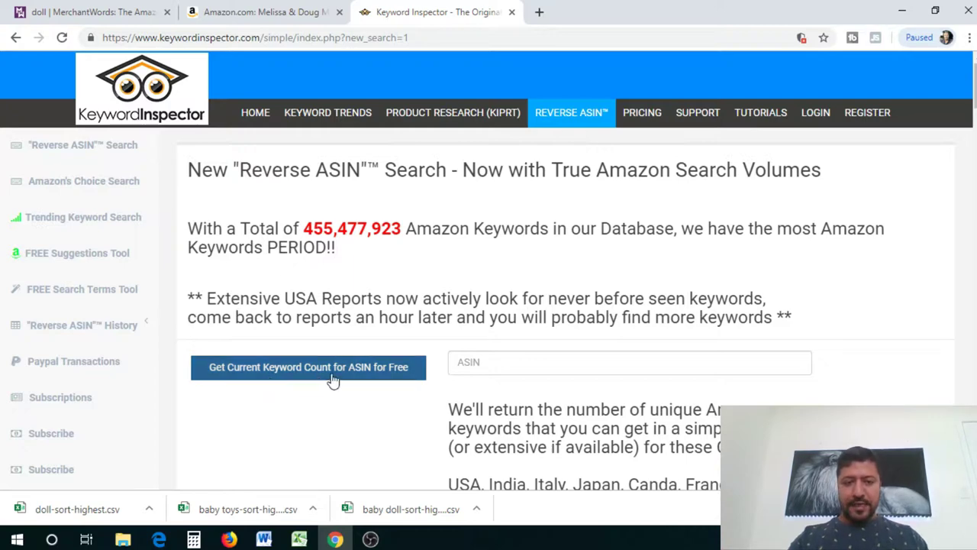
left_click_drag(975, 84, 975, 183)
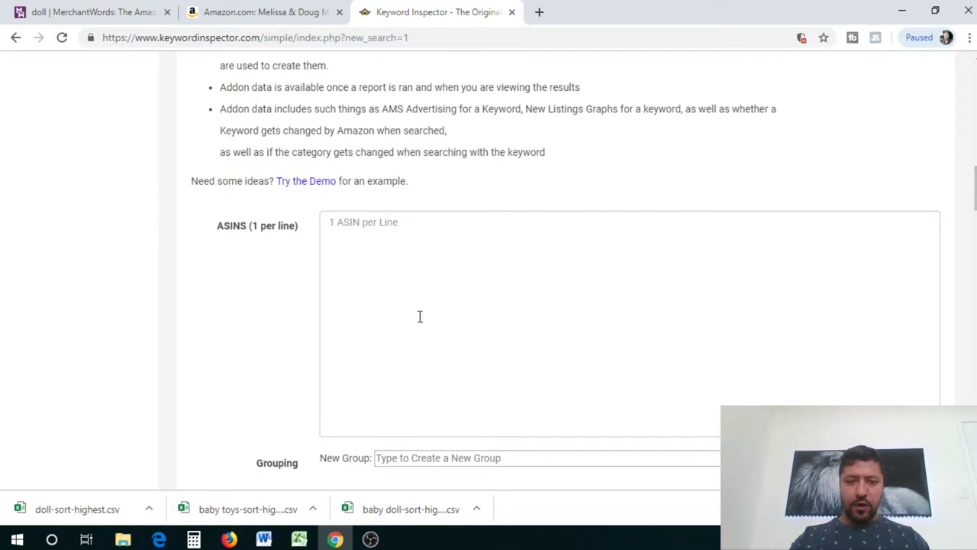
left_click(345, 221)
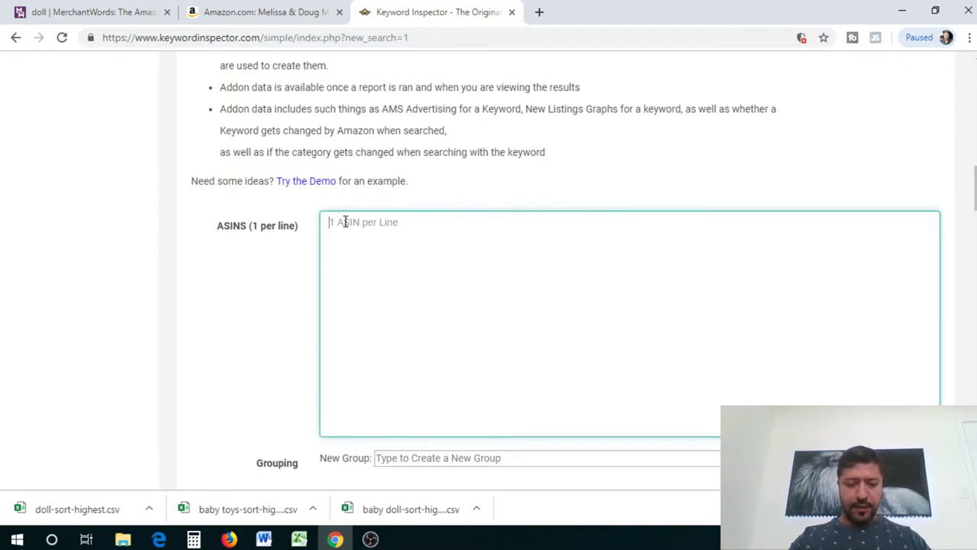
key("ctrl+v")
- Review the search options with USA: Extensive as search type, then return to the Amazon doll page
left_click(426, 458)
scroll(426, 458, "down", 2)
scroll(408, 237, "down", 1)
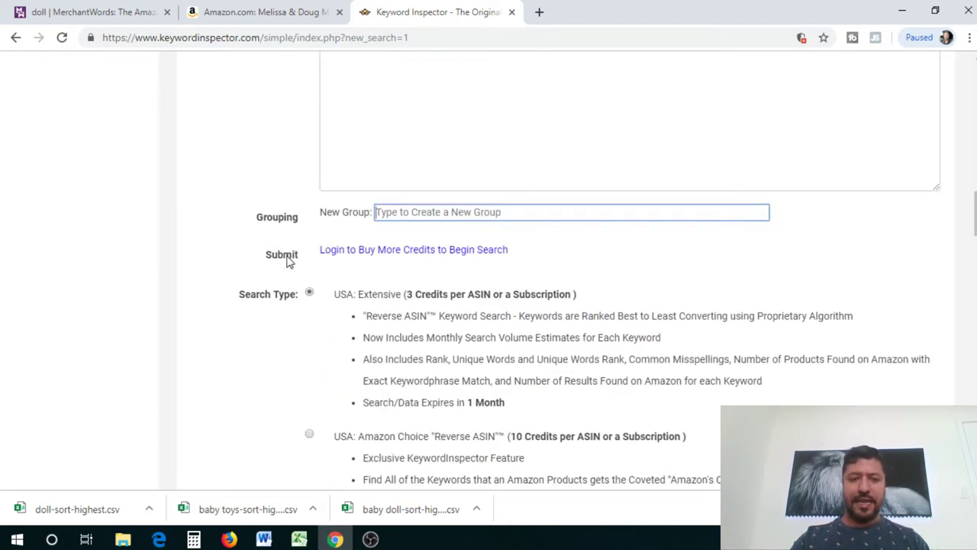
scroll(534, 494, "down", 5)
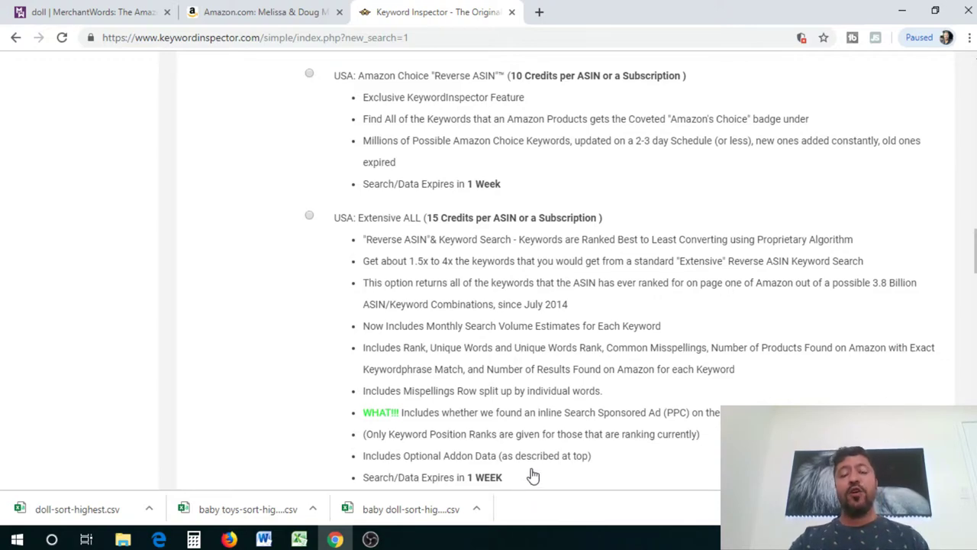
scroll(573, 332, "up", 1)
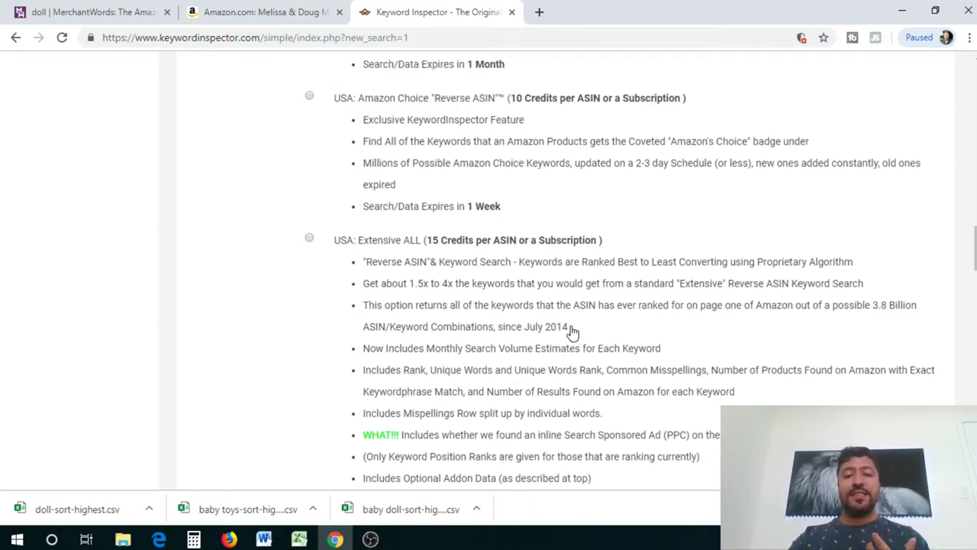
scroll(573, 332, "up", 5)
scroll(600, 407, "up", 5)
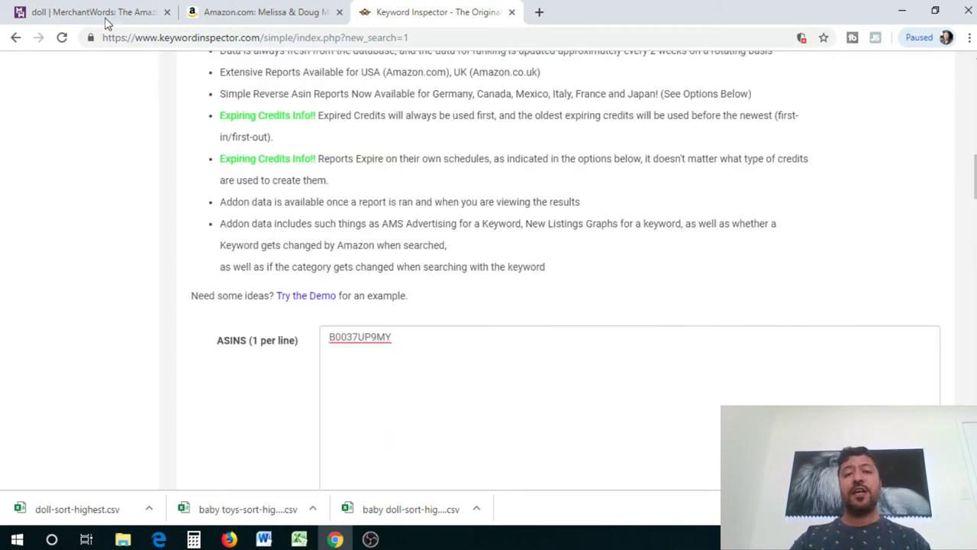
left_click(239, 15)
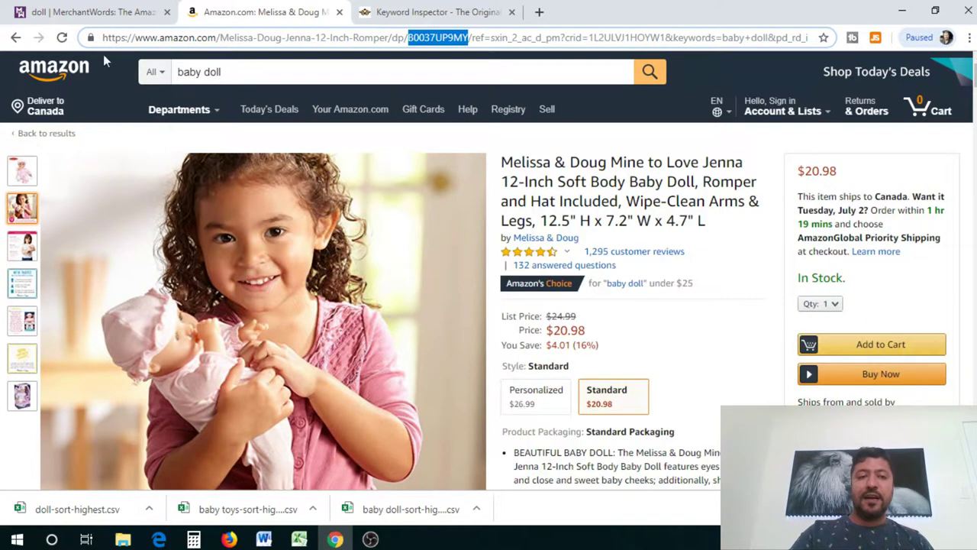
- Rerun the Amazon 'baby doll' search, browse the results, then return to the Keyword Inspector form
left_click(239, 73)
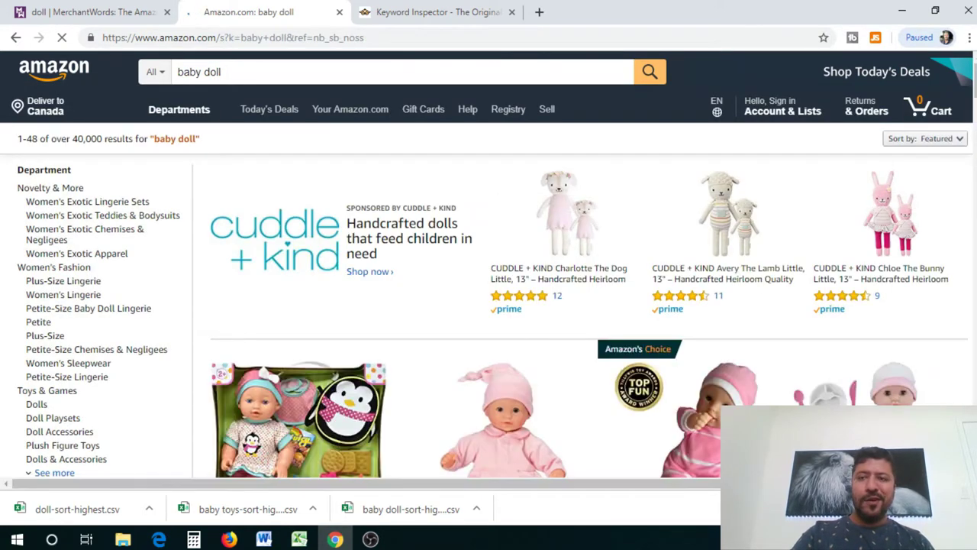
scroll(581, 305, "down", 4)
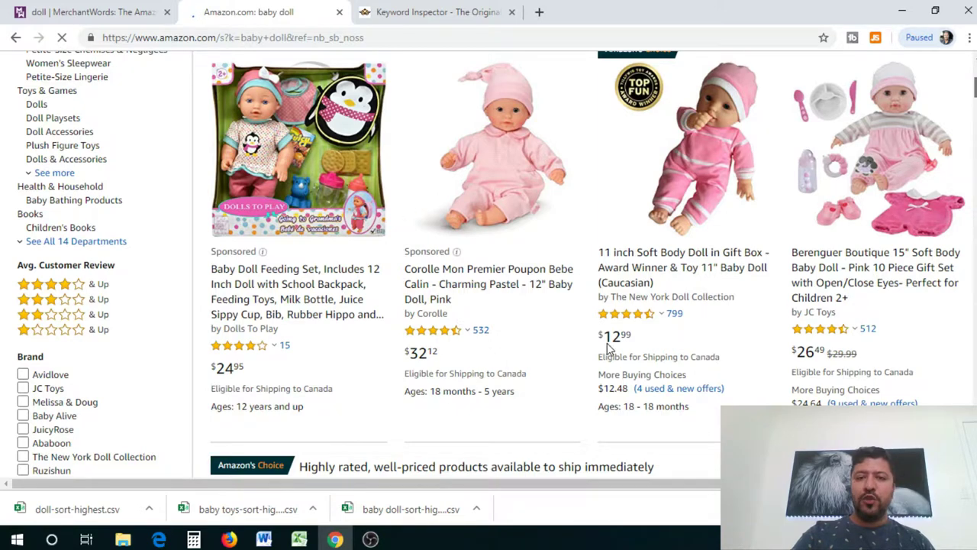
scroll(489, 267, "down", 3)
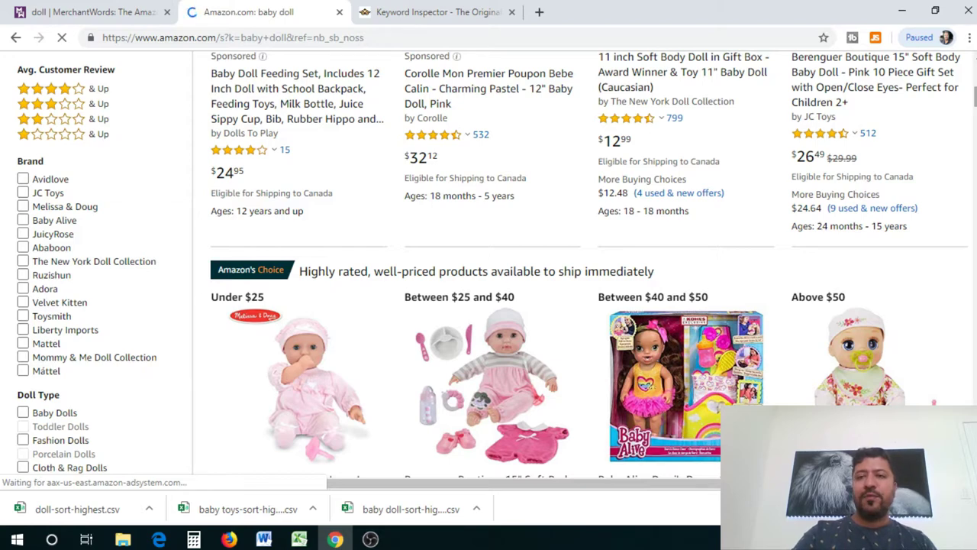
scroll(489, 267, "up", 6)
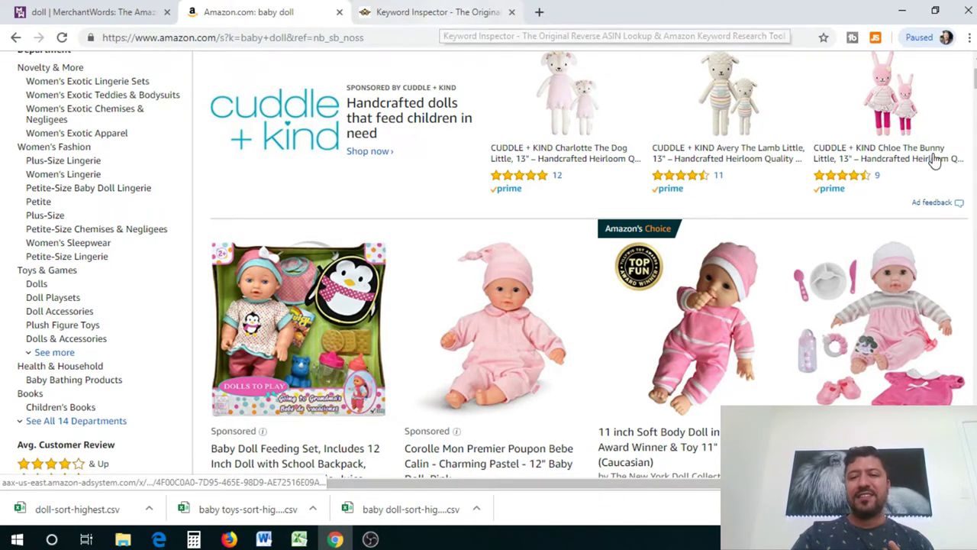
scroll(226, 280, "up", 3)
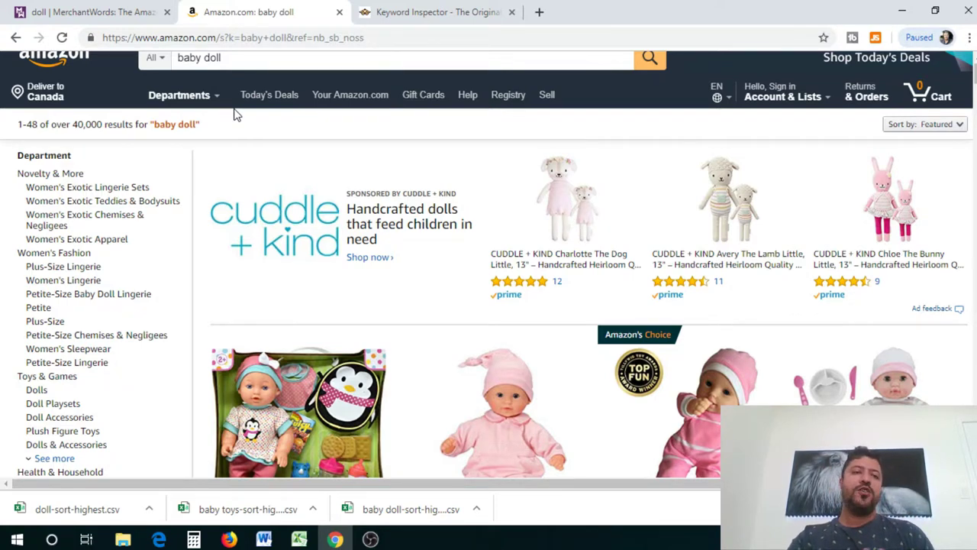
left_click(447, 13)
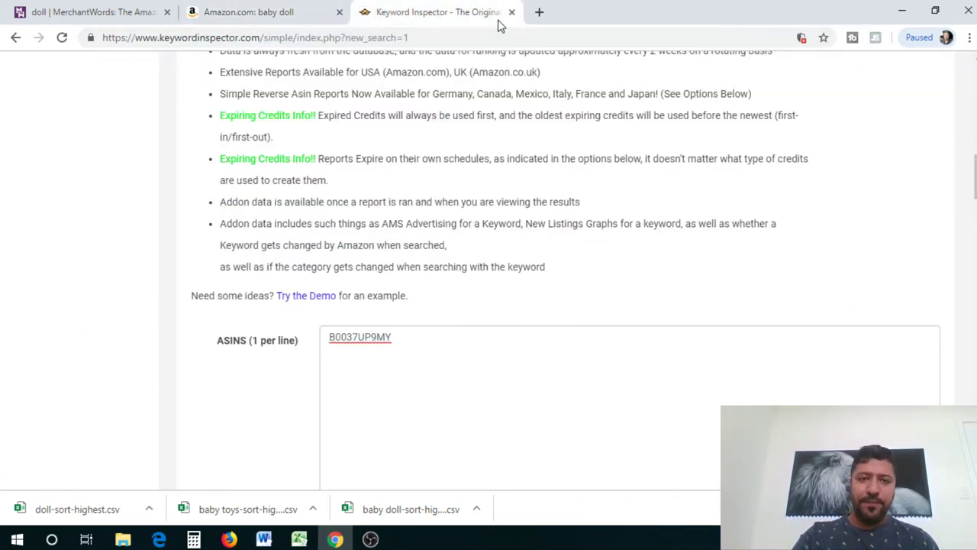
- Close the Keyword Inspector tab and show the MerchantWords doll results
left_click(512, 13)
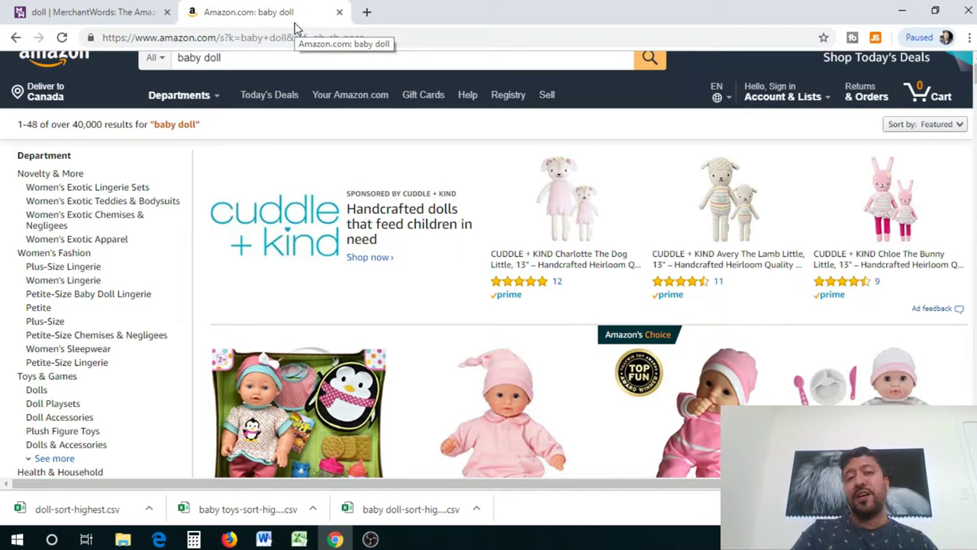
left_click(124, 20)
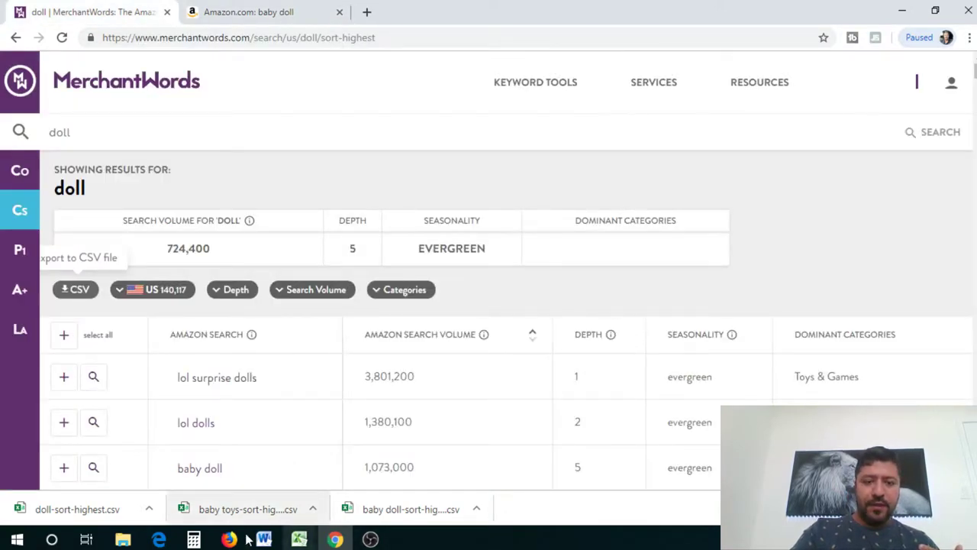
- Copy Book1's sorted keyword phrases in column A, rows 2 to 100, to the clipboard
mouse_move(299, 539)
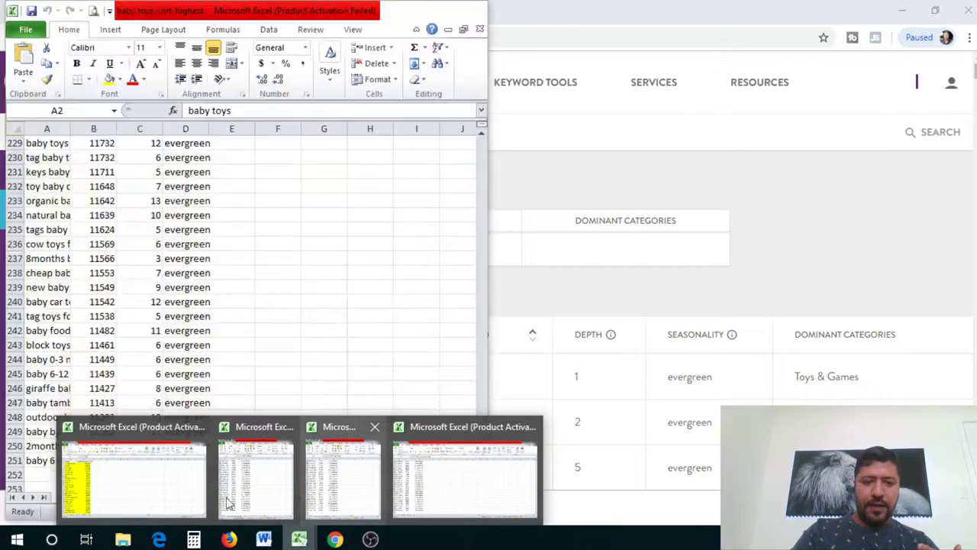
left_click(195, 481)
left_click(219, 180)
left_click_drag(71, 156, 81, 309)
right_click(81, 312)
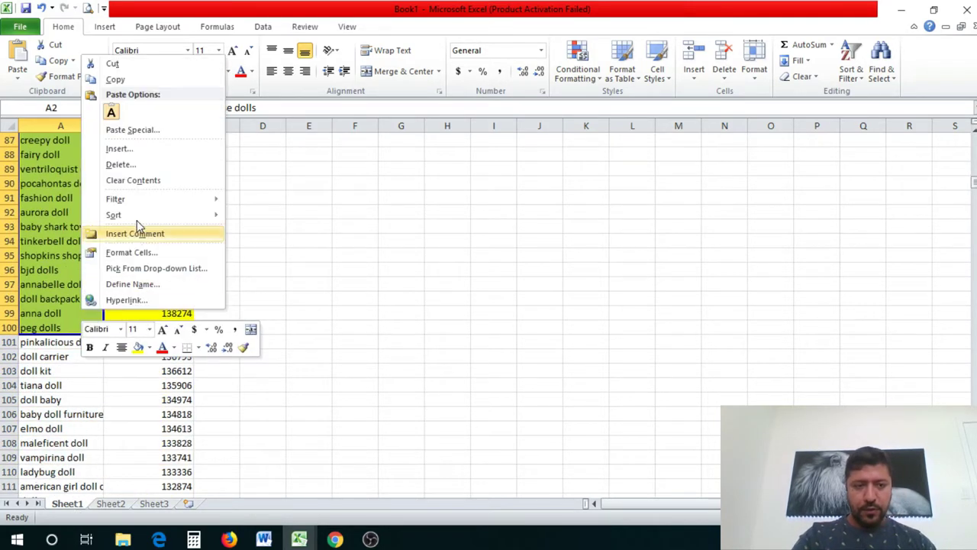
left_click(123, 80)
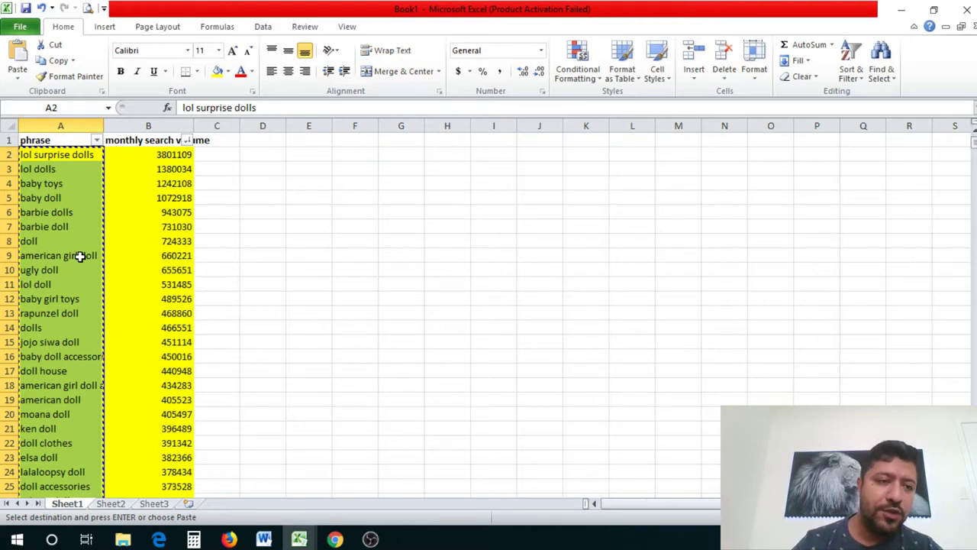
left_click(48, 183)
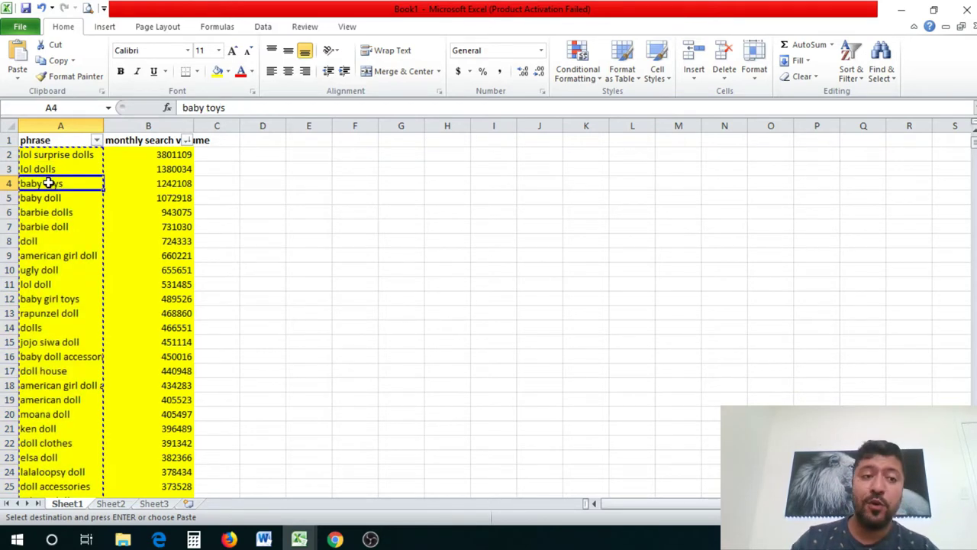